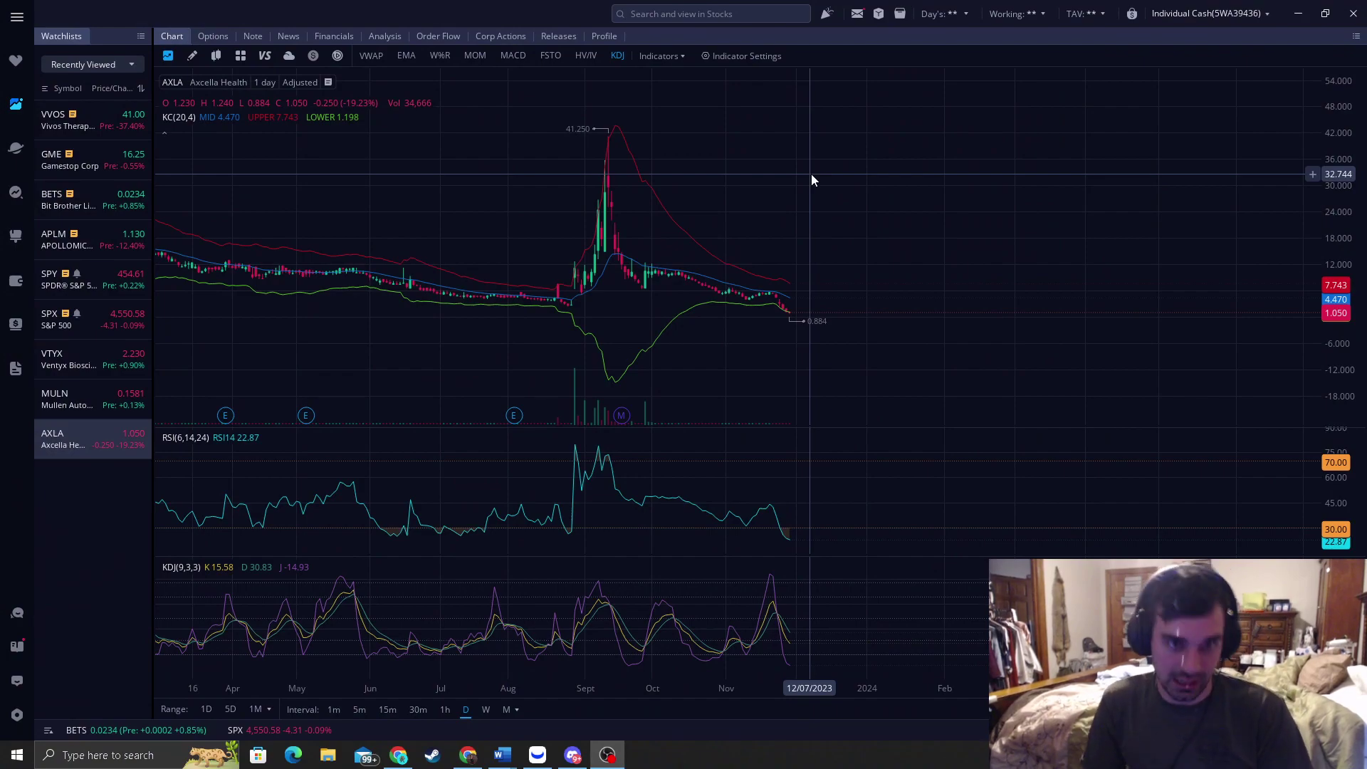
{"action": "scroll", "coordinate": [791, 235], "scroll_direction": "up", "scroll_amount": 3}
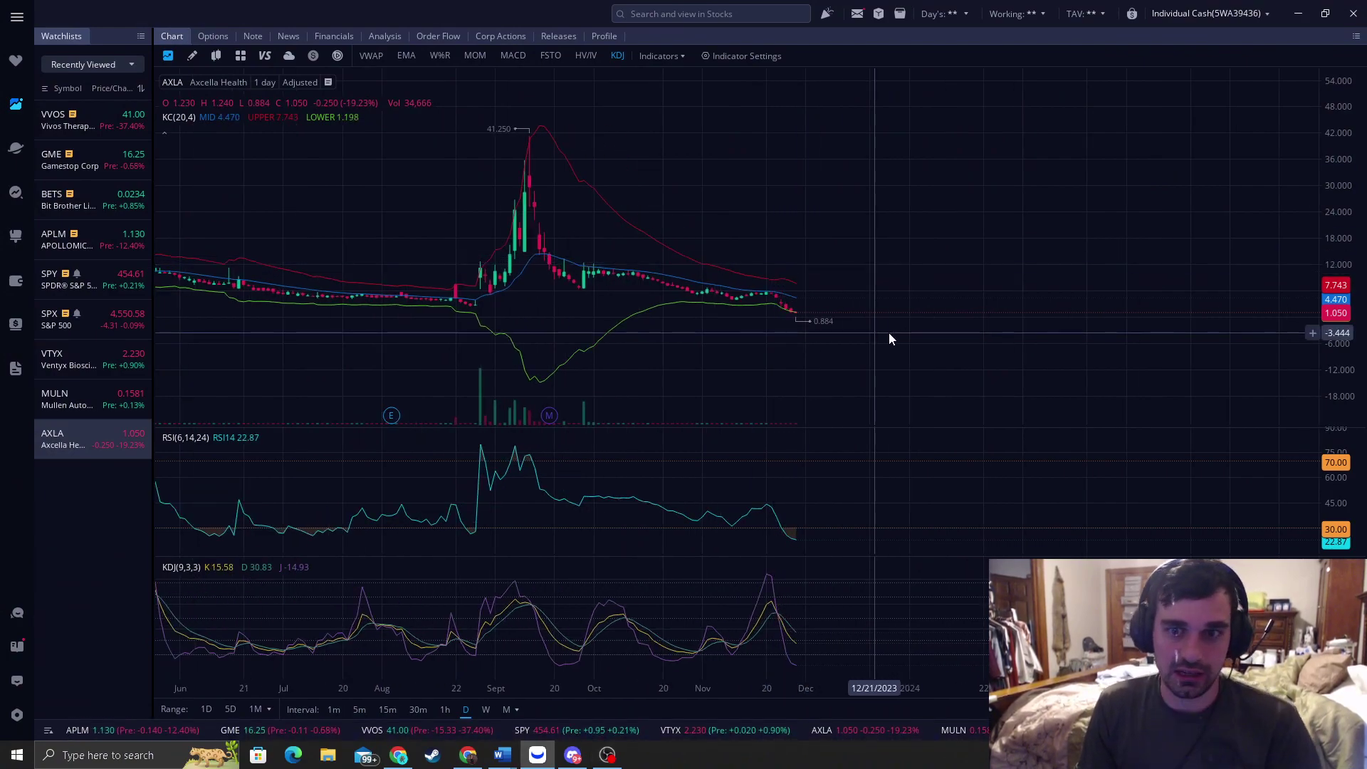
{"action": "scroll", "coordinate": [922, 333], "scroll_direction": "up", "scroll_amount": 2}
Stretch and then compress the AXLA price scale so the March–October chart fits
{"action": "left_click_drag", "start_coordinate": [1330, 394], "coordinate": [1119, 182]}
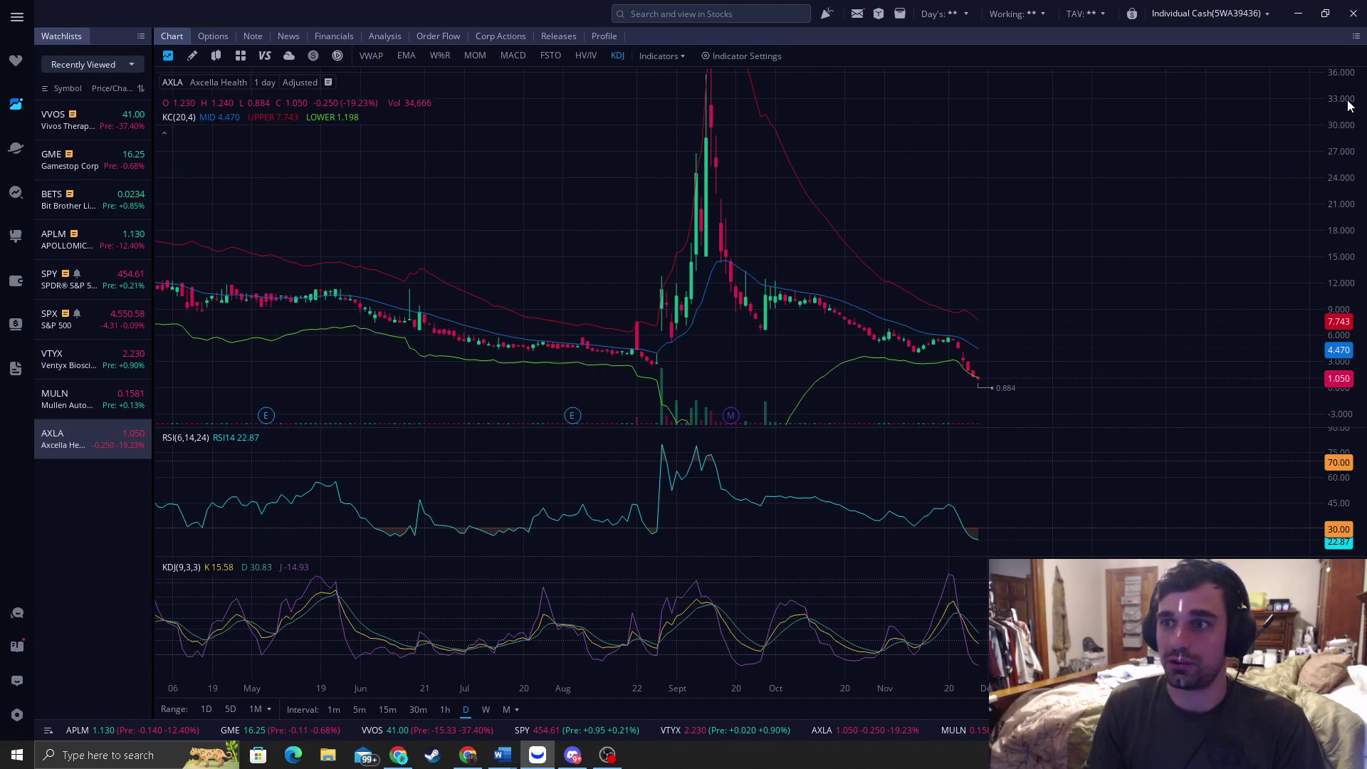
{"action": "left_click_drag", "start_coordinate": [1349, 104], "coordinate": [1323, 221]}
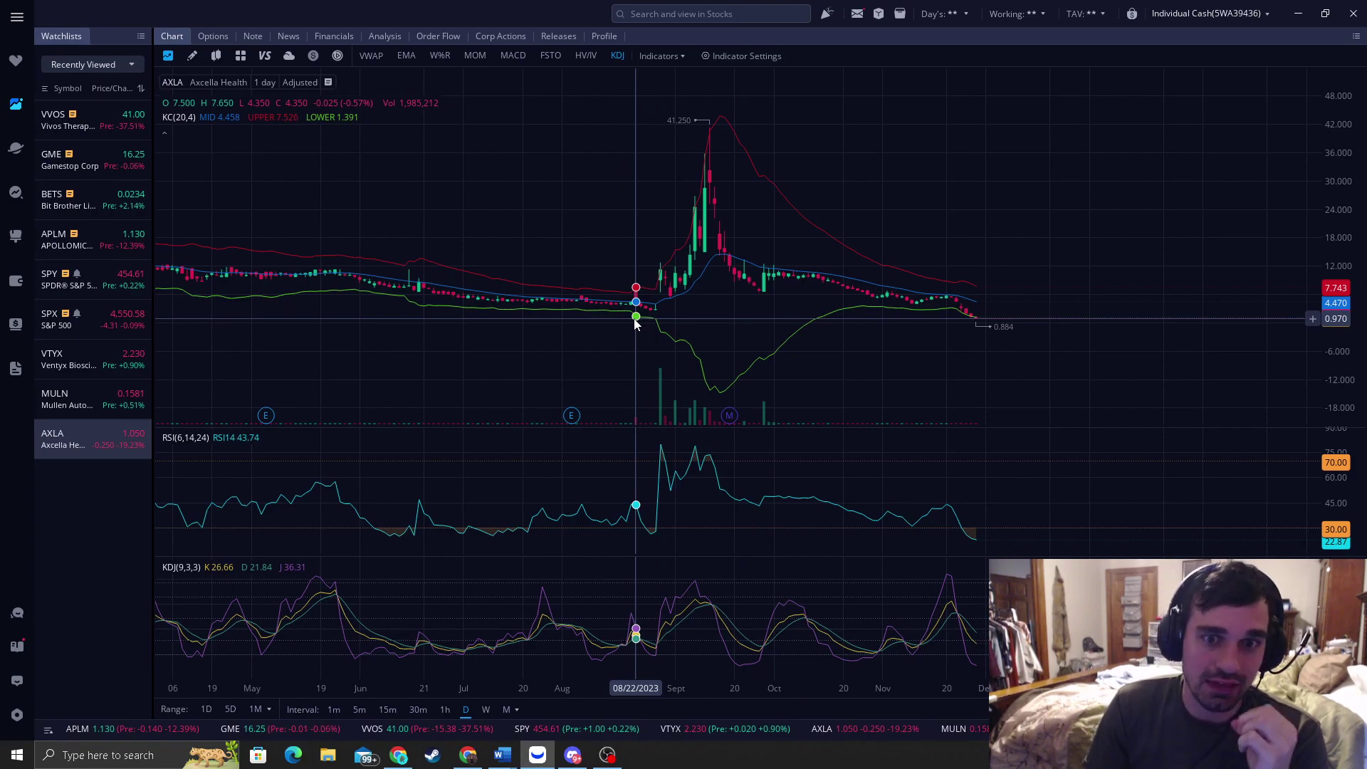
Pan the AXLA chart to centre the September spike and raise its candles in the price panel
{"action": "left_click_drag", "start_coordinate": [447, 349], "coordinate": [581, 352]}
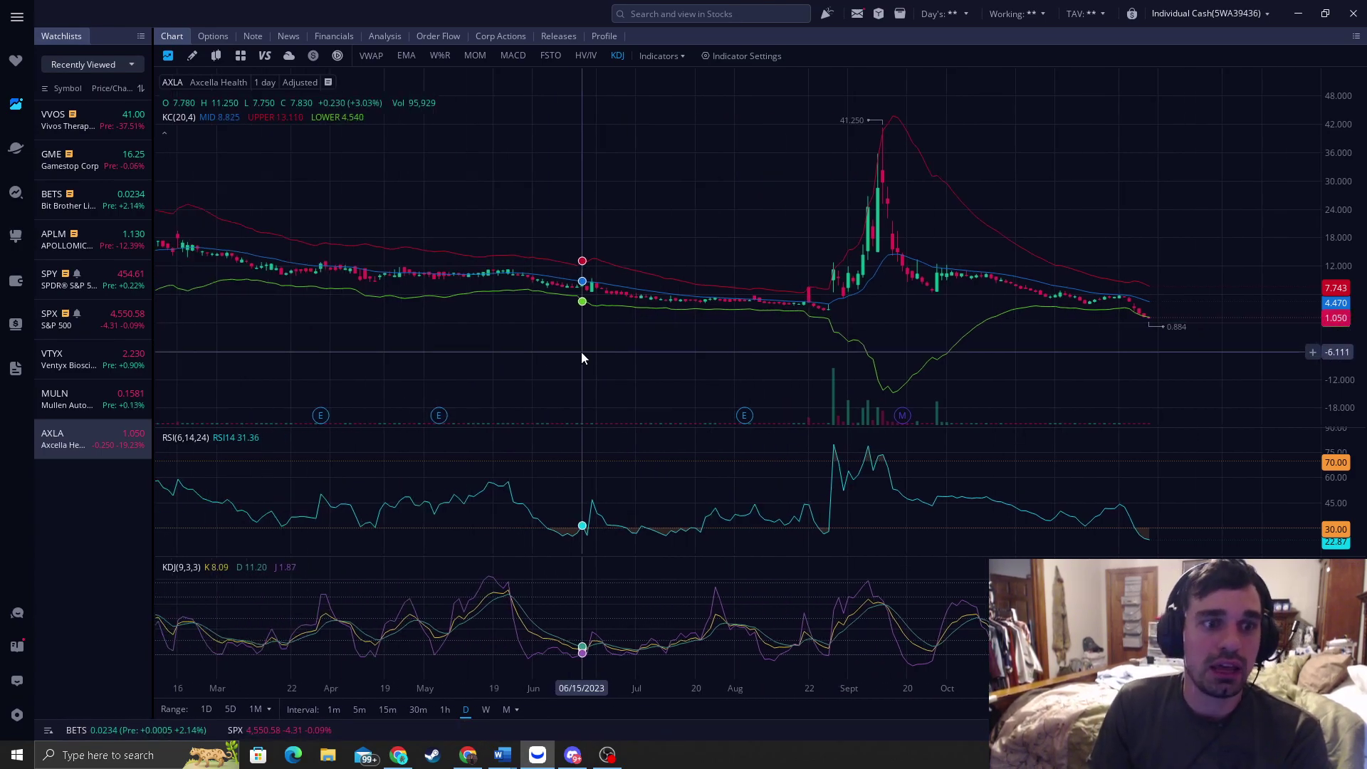
{"action": "scroll", "coordinate": [582, 353], "scroll_direction": "down", "scroll_amount": 2}
{"action": "left_click_drag", "start_coordinate": [682, 351], "coordinate": [577, 346]}
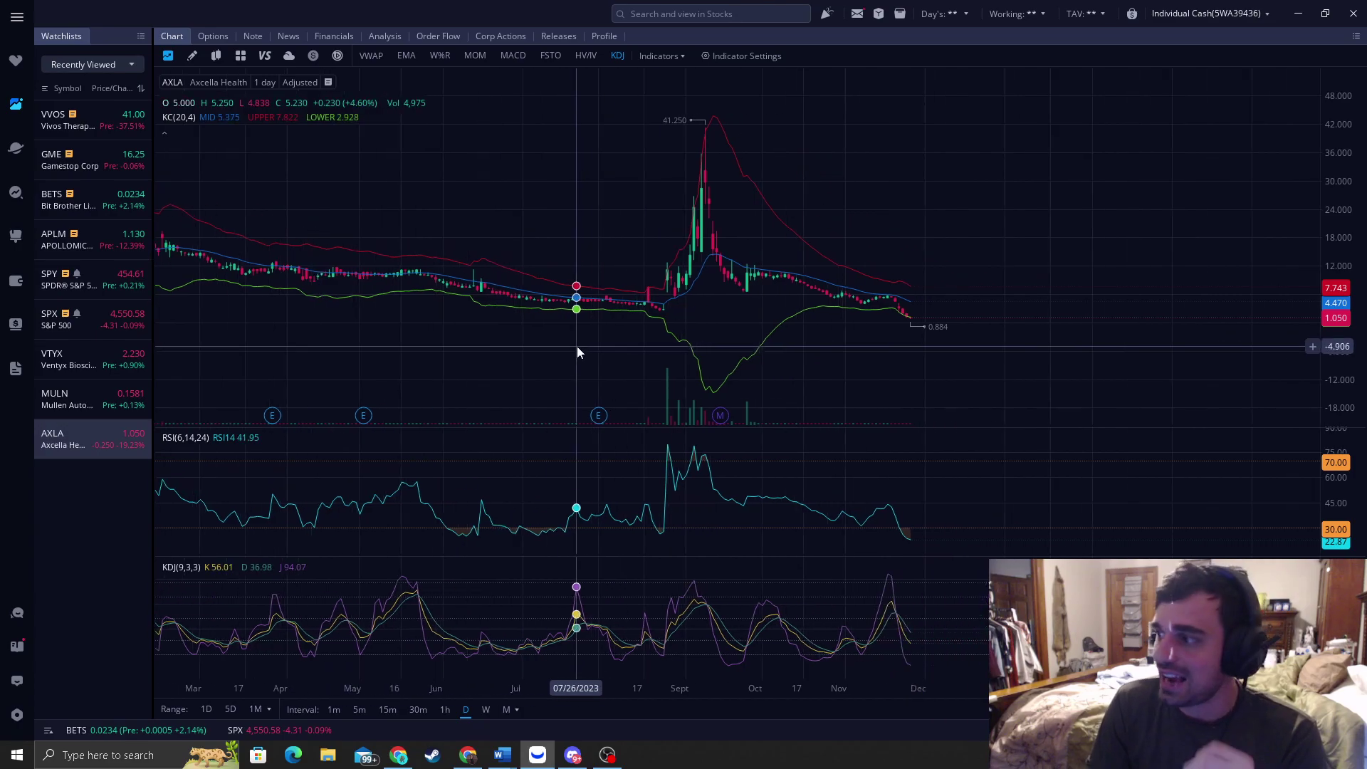
{"action": "scroll", "coordinate": [604, 361], "scroll_direction": "up", "scroll_amount": 1}
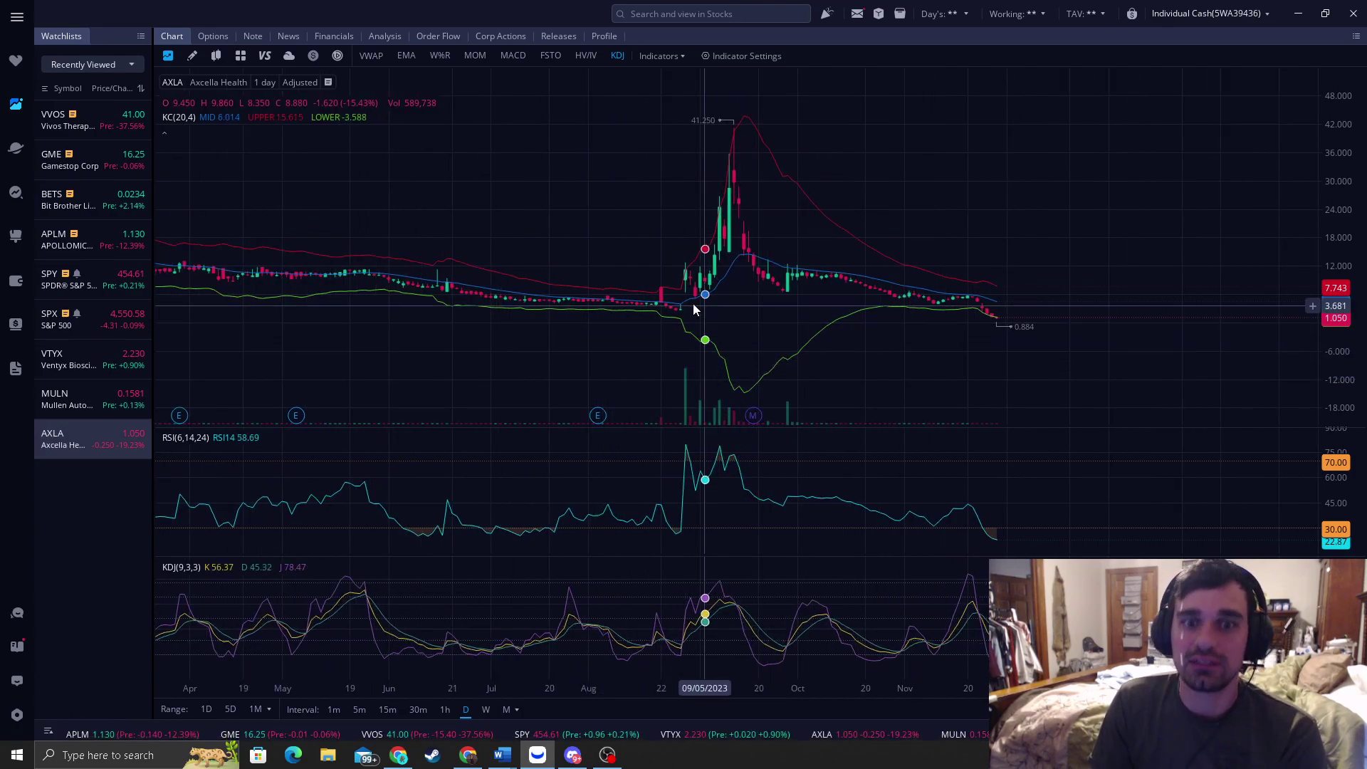
{"action": "scroll", "coordinate": [967, 236], "scroll_direction": "down", "scroll_amount": 1}
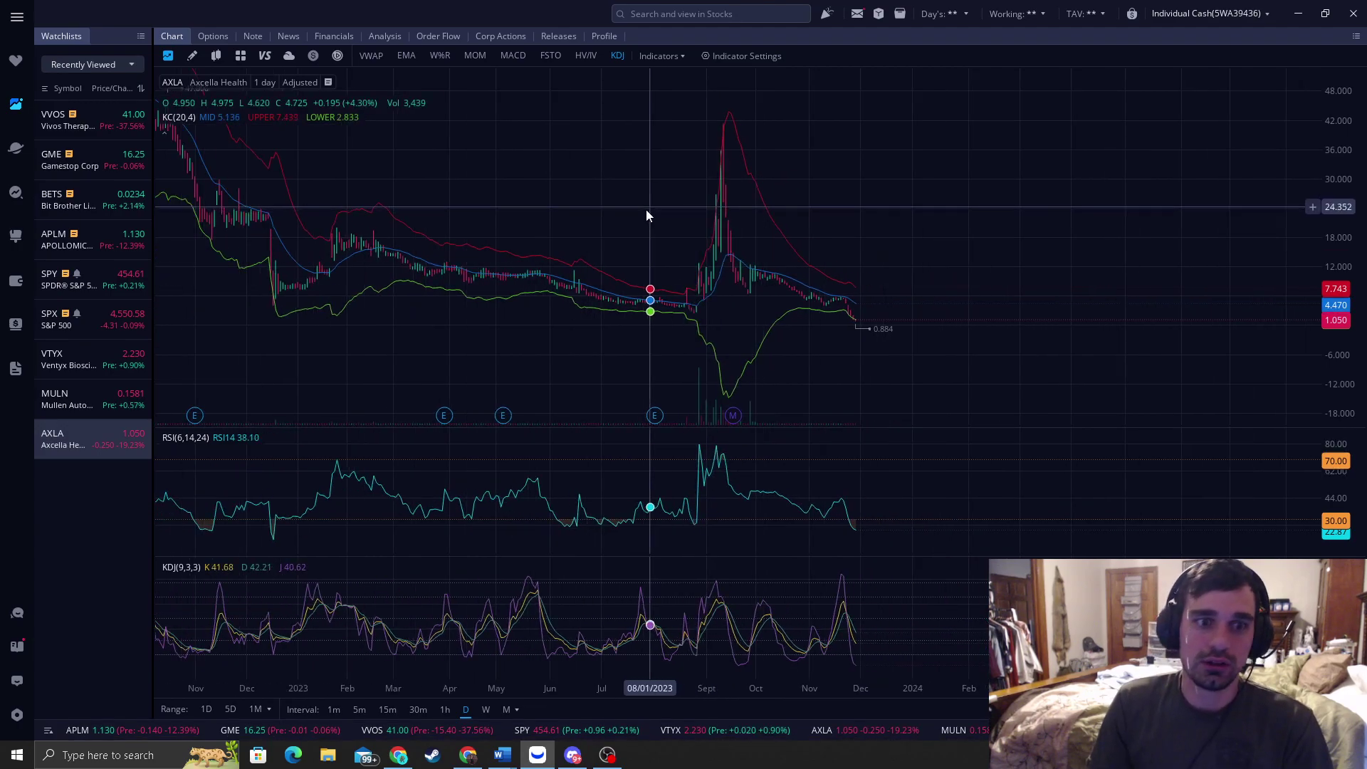
{"action": "scroll", "coordinate": [641, 220], "scroll_direction": "up", "scroll_amount": 1}
{"action": "mouse_move", "coordinate": [656, 284]}
{"action": "left_mouse_down"}
{"action": "mouse_move", "coordinate": [589, 213]}
{"action": "mouse_move", "coordinate": [626, 213]}
{"action": "left_mouse_up"}
{"action": "scroll", "coordinate": [676, 331], "scroll_direction": "up", "scroll_amount": 2}
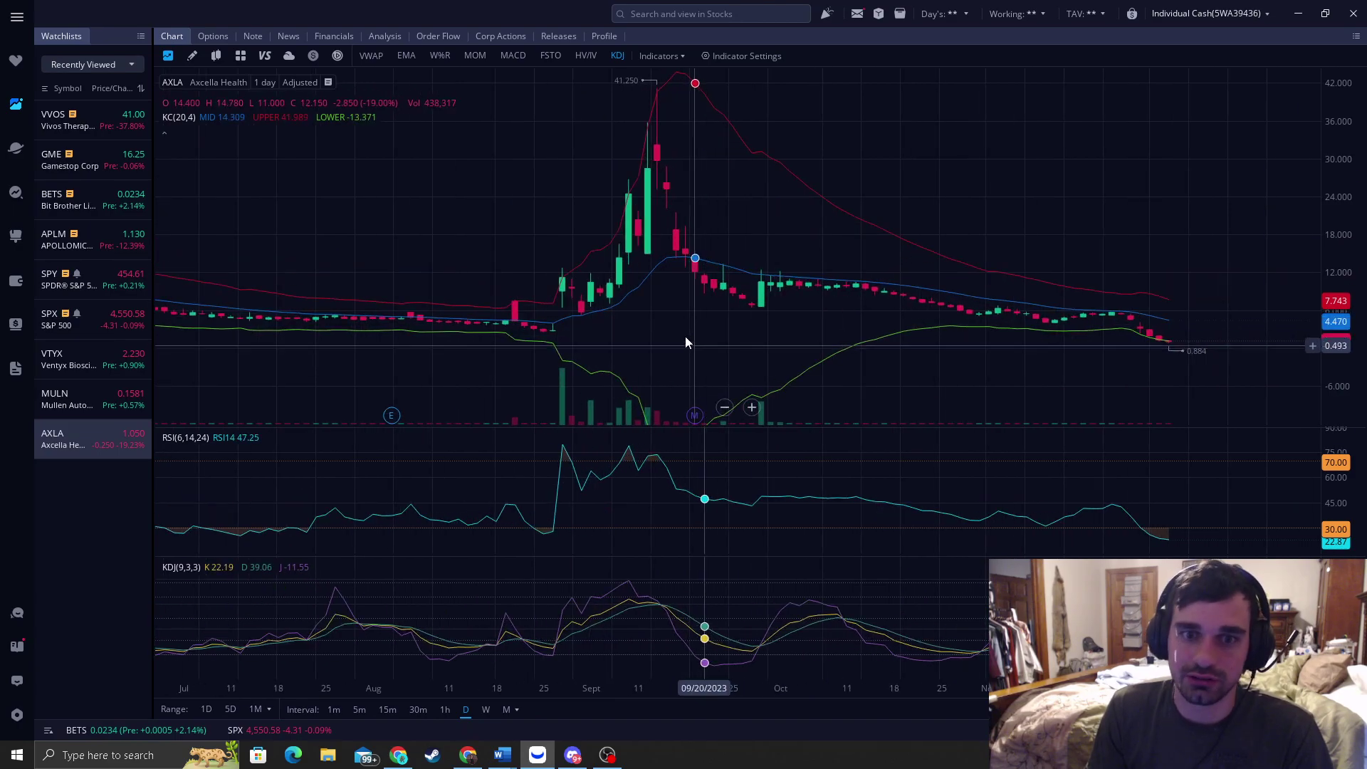
{"action": "left_click_drag", "start_coordinate": [677, 332], "coordinate": [678, 269]}
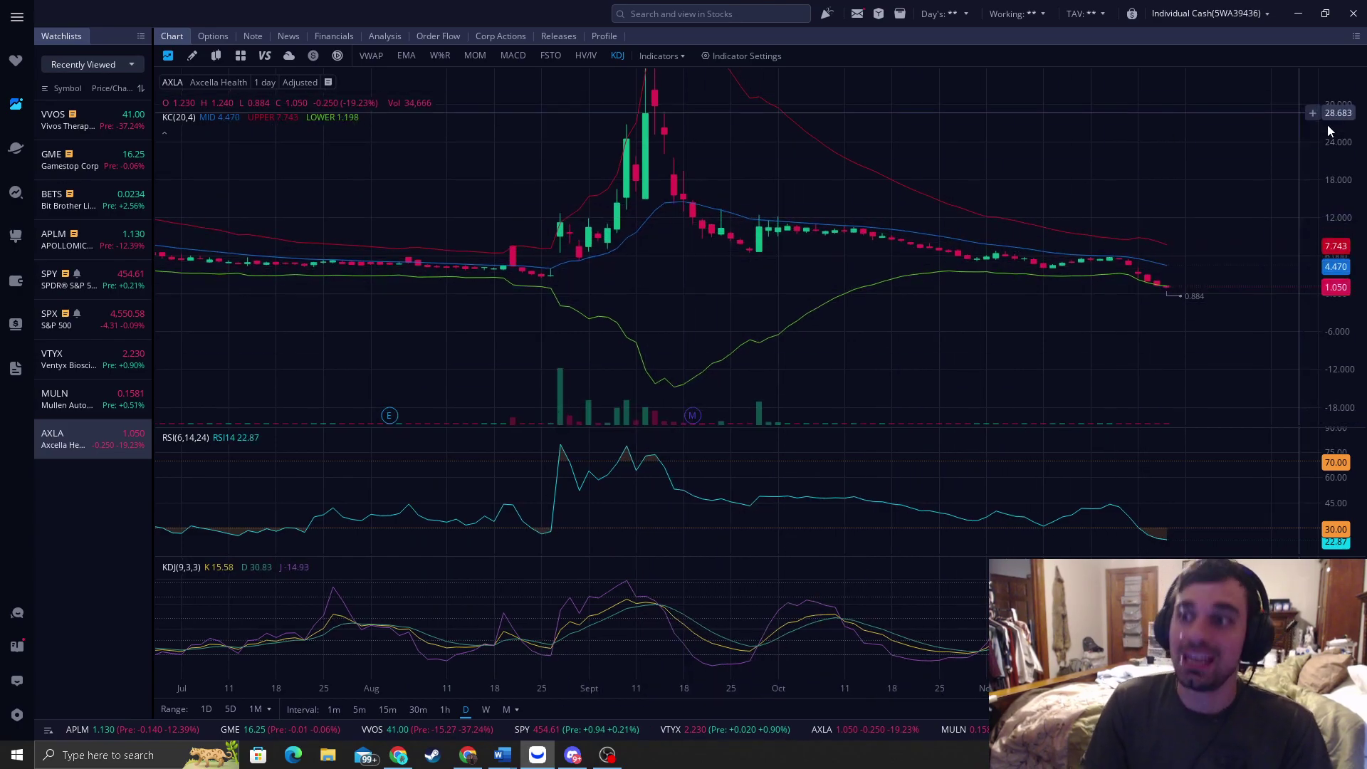
{"action": "scroll", "coordinate": [617, 287], "scroll_direction": "down", "scroll_amount": 2}
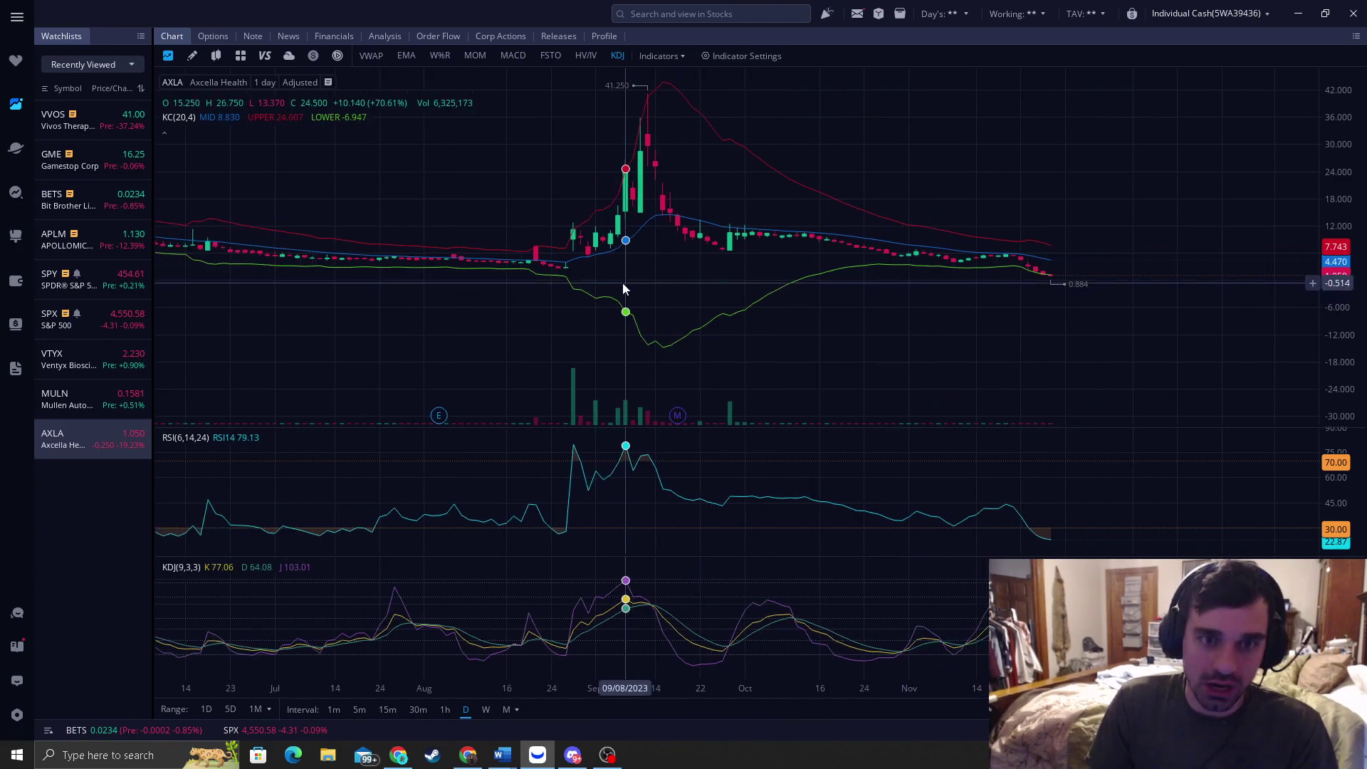
{"action": "scroll", "coordinate": [478, 311], "scroll_direction": "up", "scroll_amount": 3}
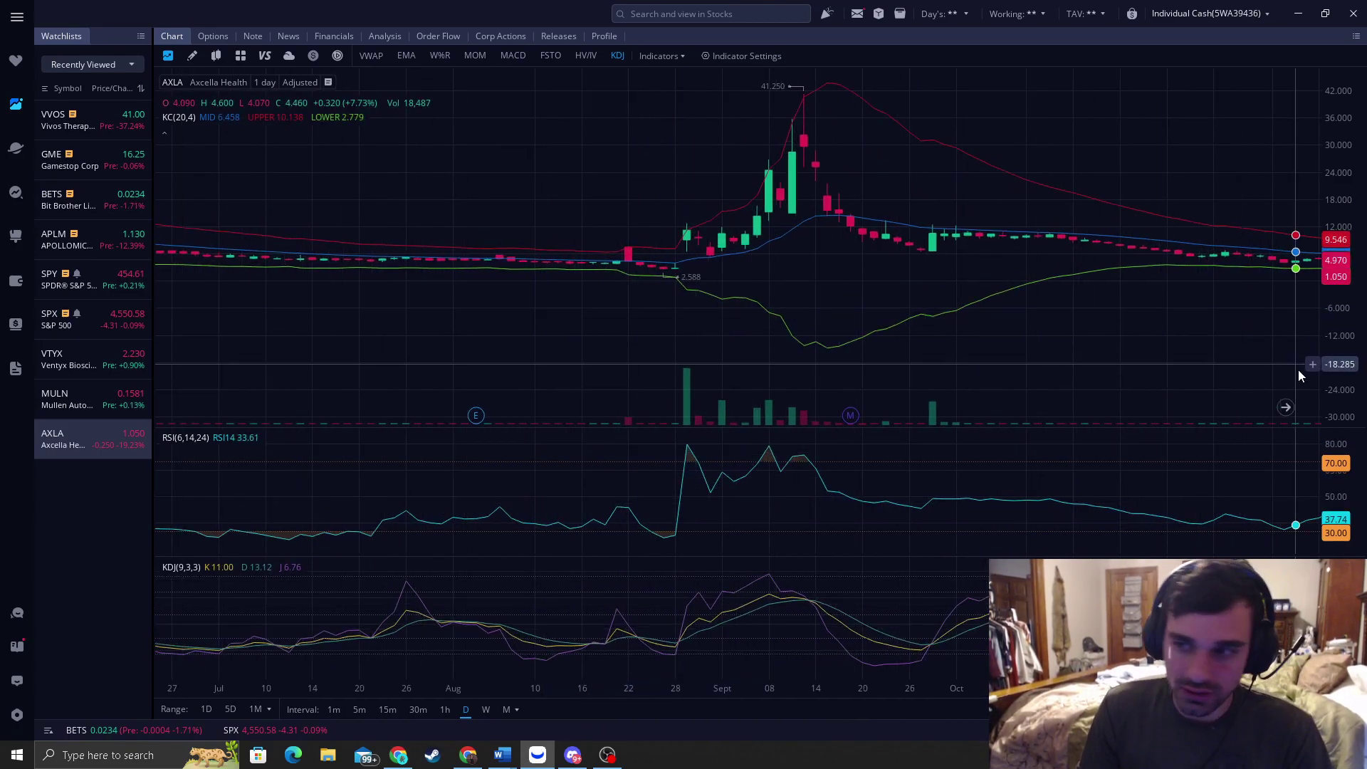
Stretch the price axis to enlarge the late-August breakout candles
{"action": "left_click_drag", "start_coordinate": [1300, 383], "coordinate": [960, 250]}
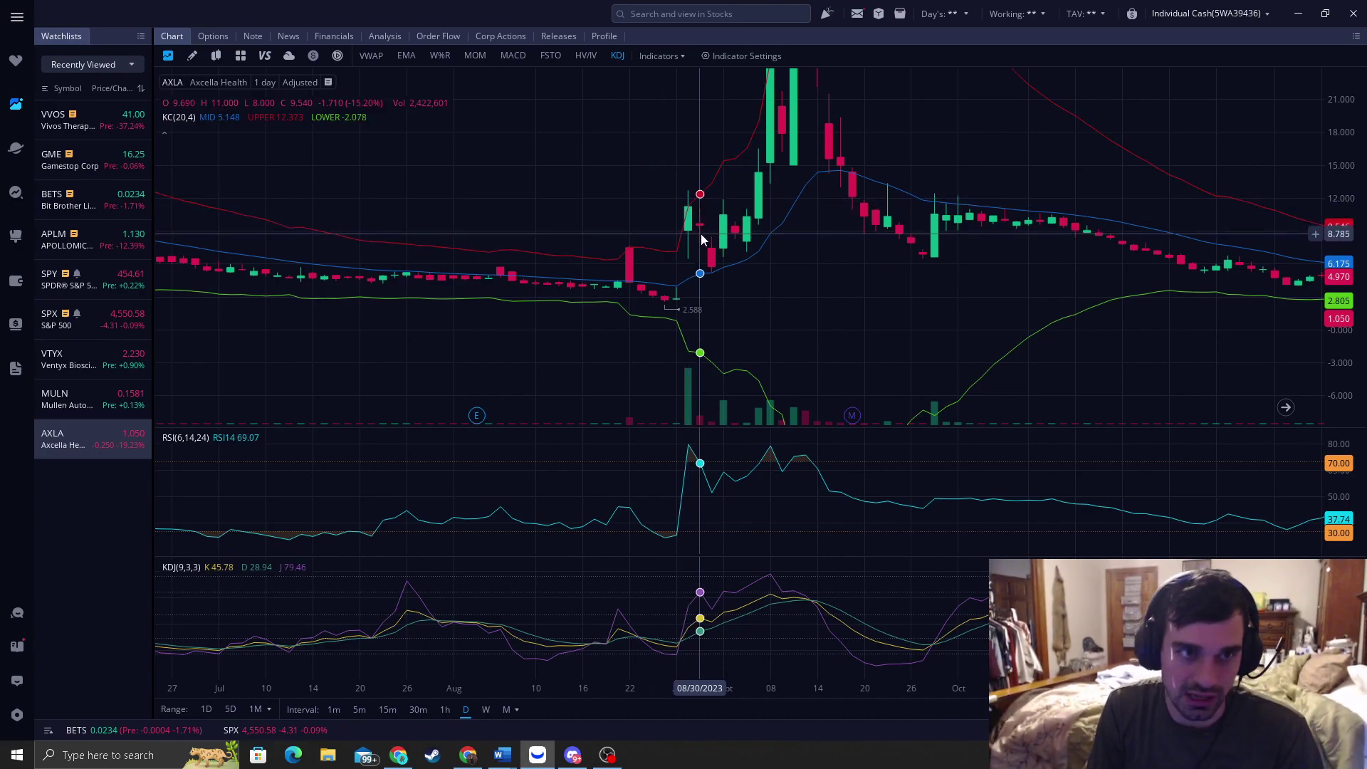
{"action": "scroll", "coordinate": [699, 310], "scroll_direction": "down", "scroll_amount": 2}
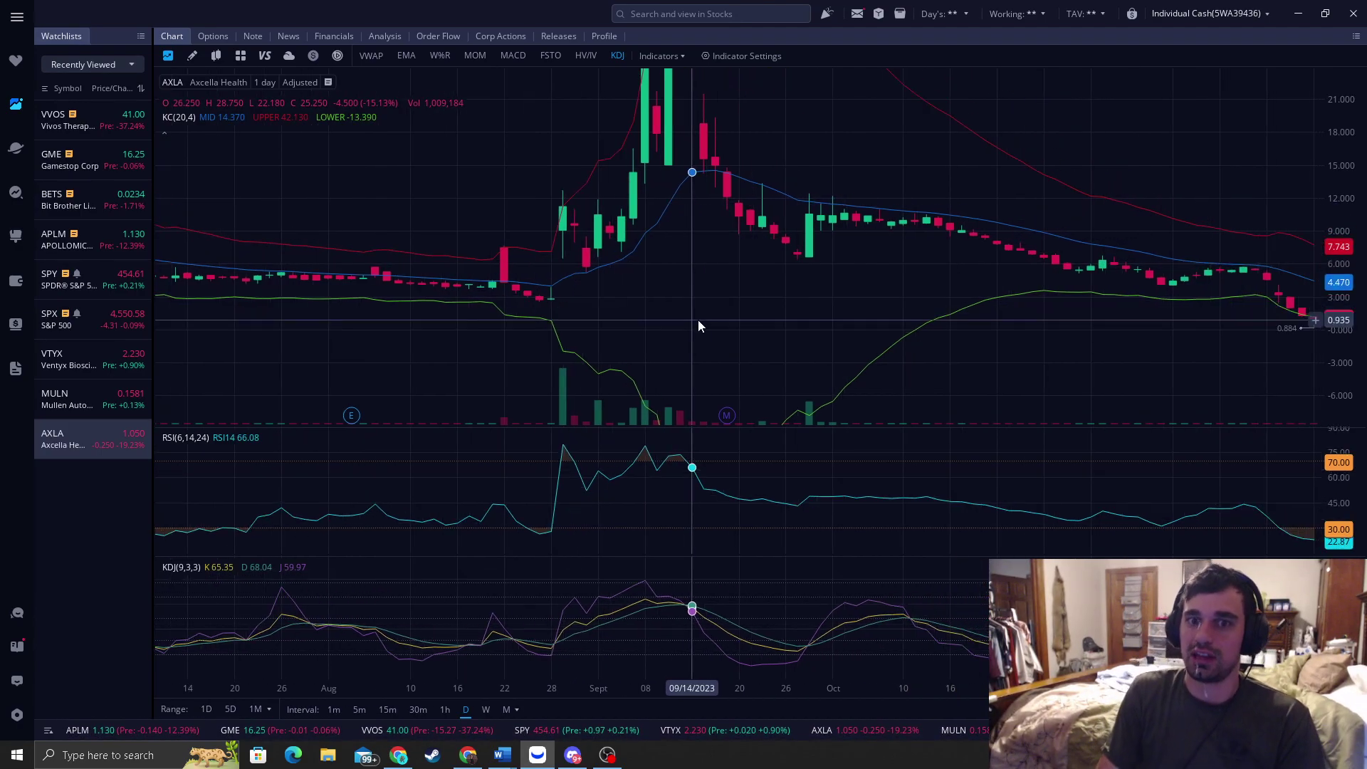
{"action": "scroll", "coordinate": [698, 281], "scroll_direction": "down", "scroll_amount": 1}
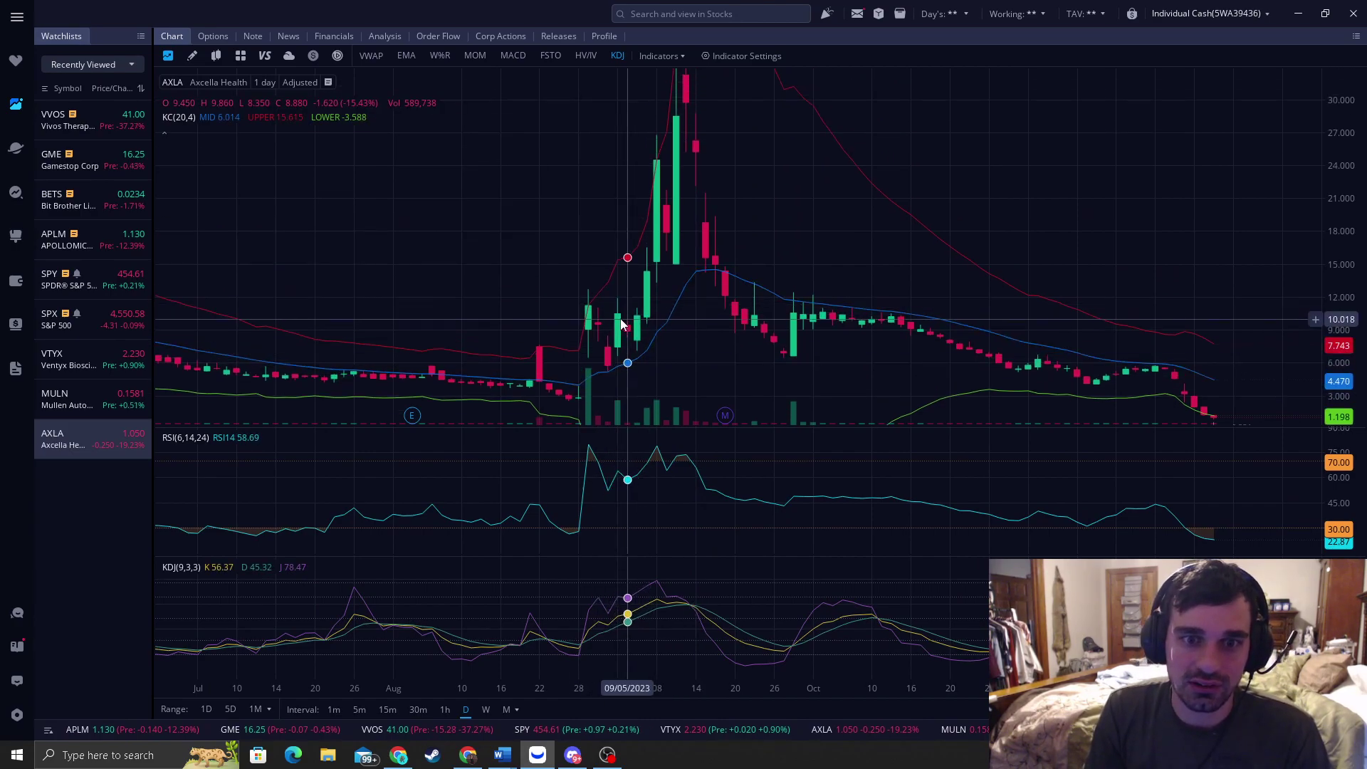
{"action": "scroll", "coordinate": [498, 330], "scroll_direction": "up", "scroll_amount": 2}
{"action": "scroll", "coordinate": [547, 317], "scroll_direction": "up", "scroll_amount": 1}
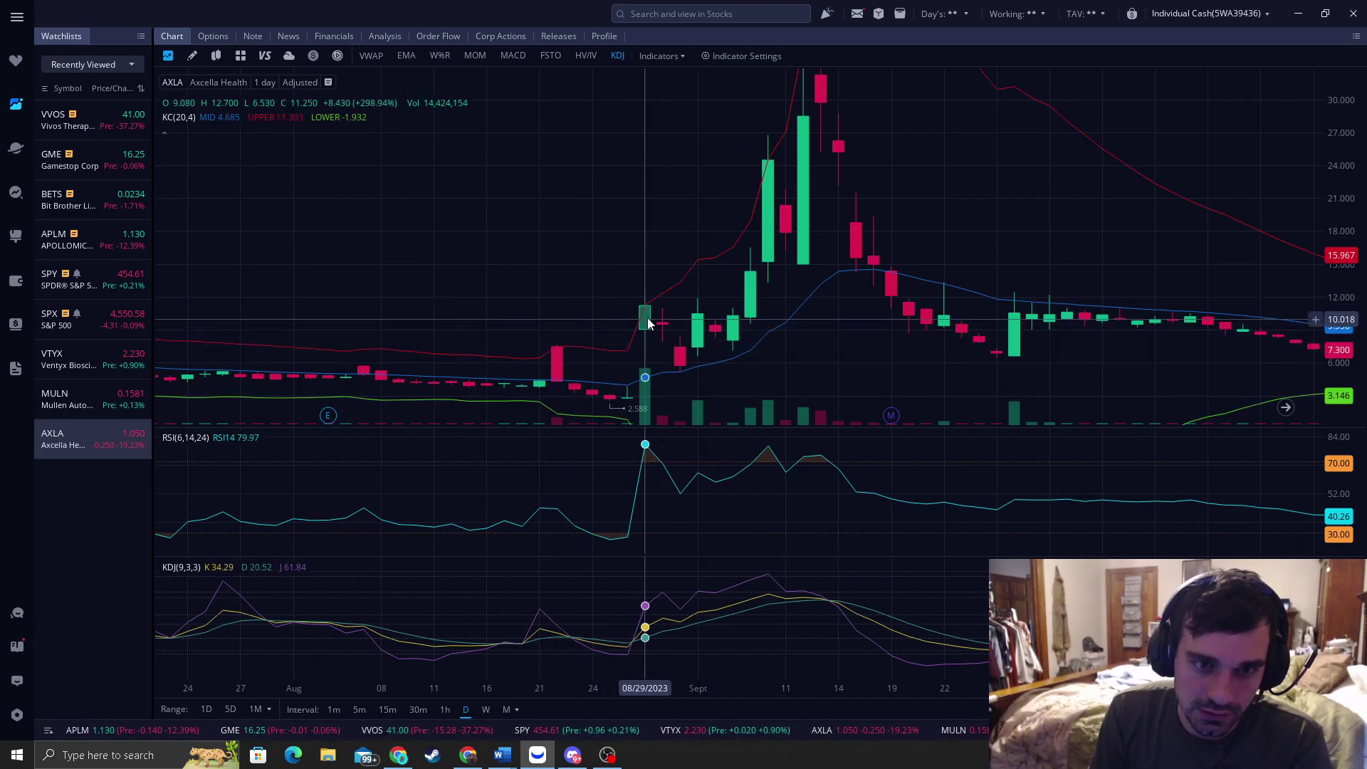
{"action": "scroll", "coordinate": [616, 258], "scroll_direction": "down", "scroll_amount": 1}
Compress the price scale and shift the chart down to reveal the 41.25 spike high
{"action": "left_click_drag", "start_coordinate": [616, 258], "coordinate": [586, 185]}
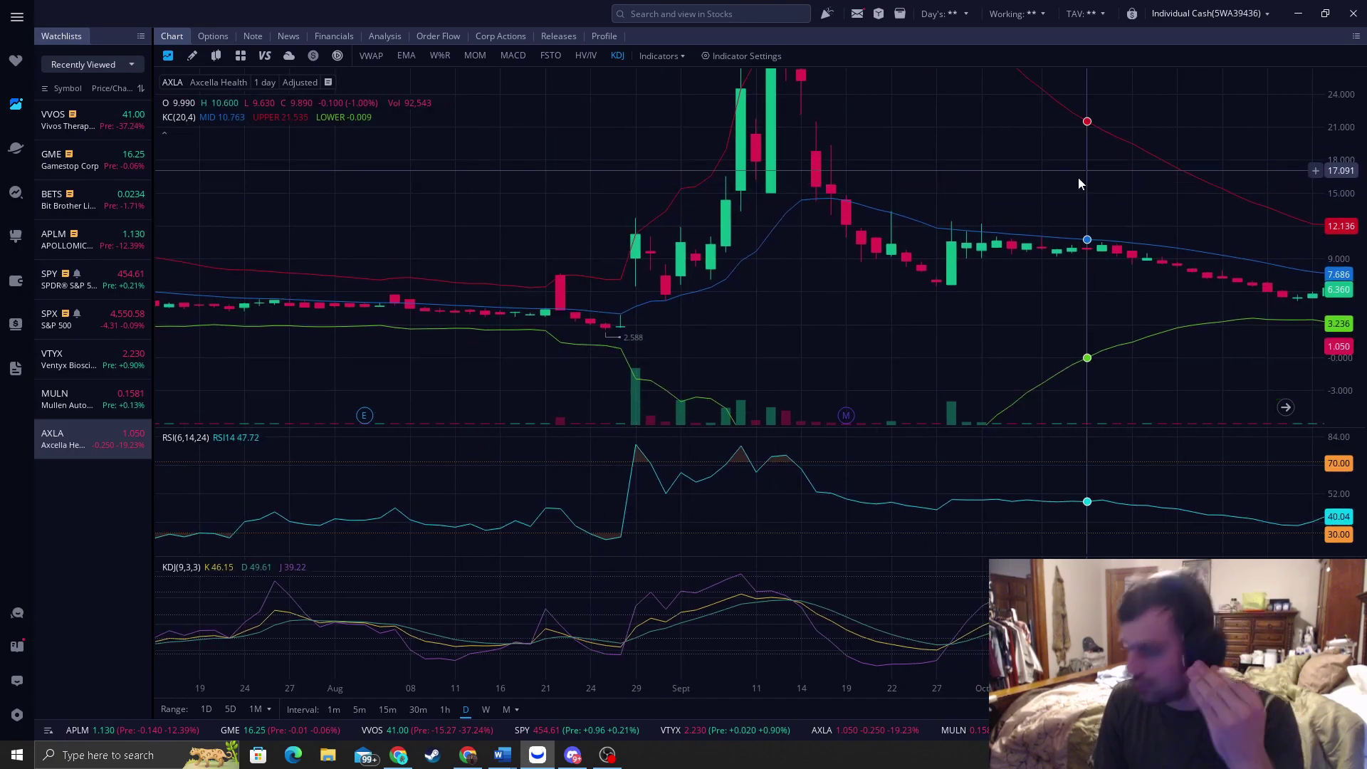
{"action": "scroll", "coordinate": [1017, 229], "scroll_direction": "down", "scroll_amount": 1}
{"action": "scroll", "coordinate": [1099, 149], "scroll_direction": "down", "scroll_amount": 1}
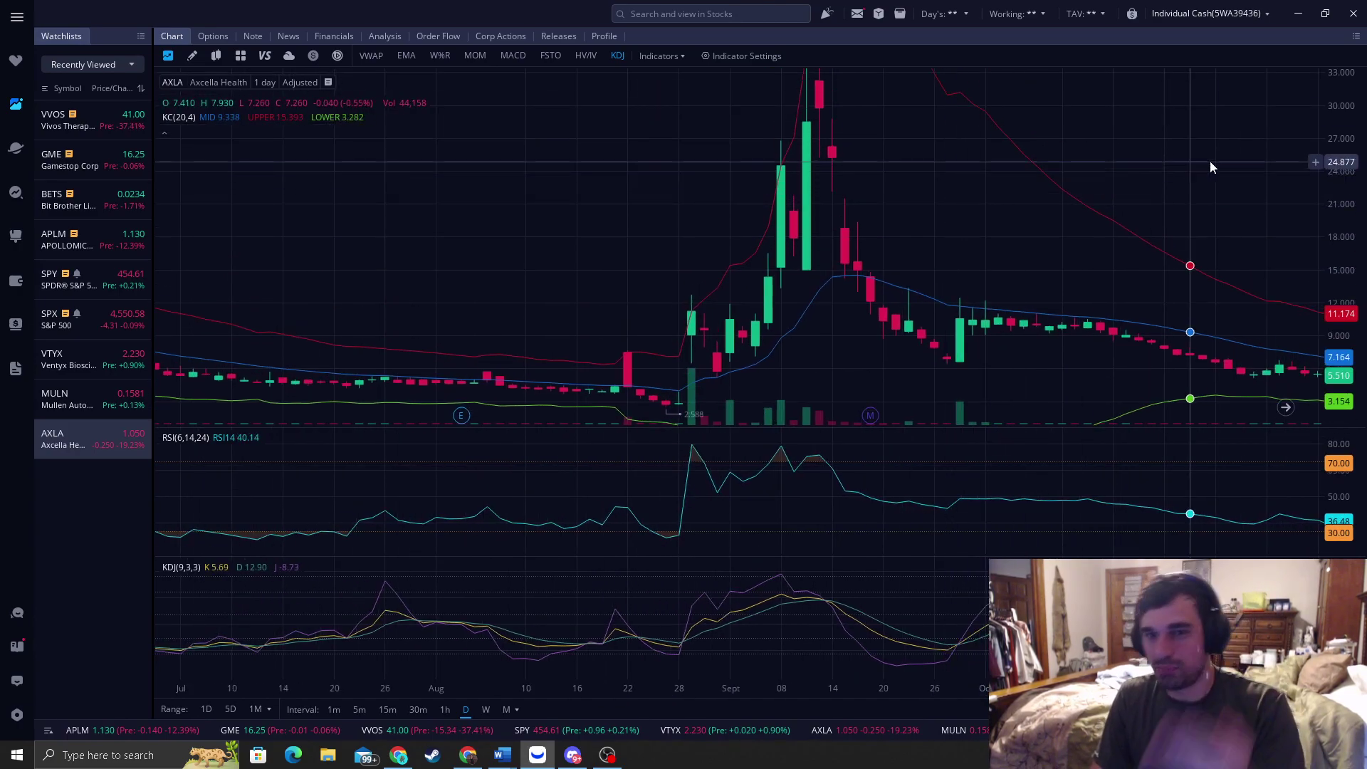
{"action": "left_click_drag", "start_coordinate": [1350, 136], "coordinate": [1343, 205]}
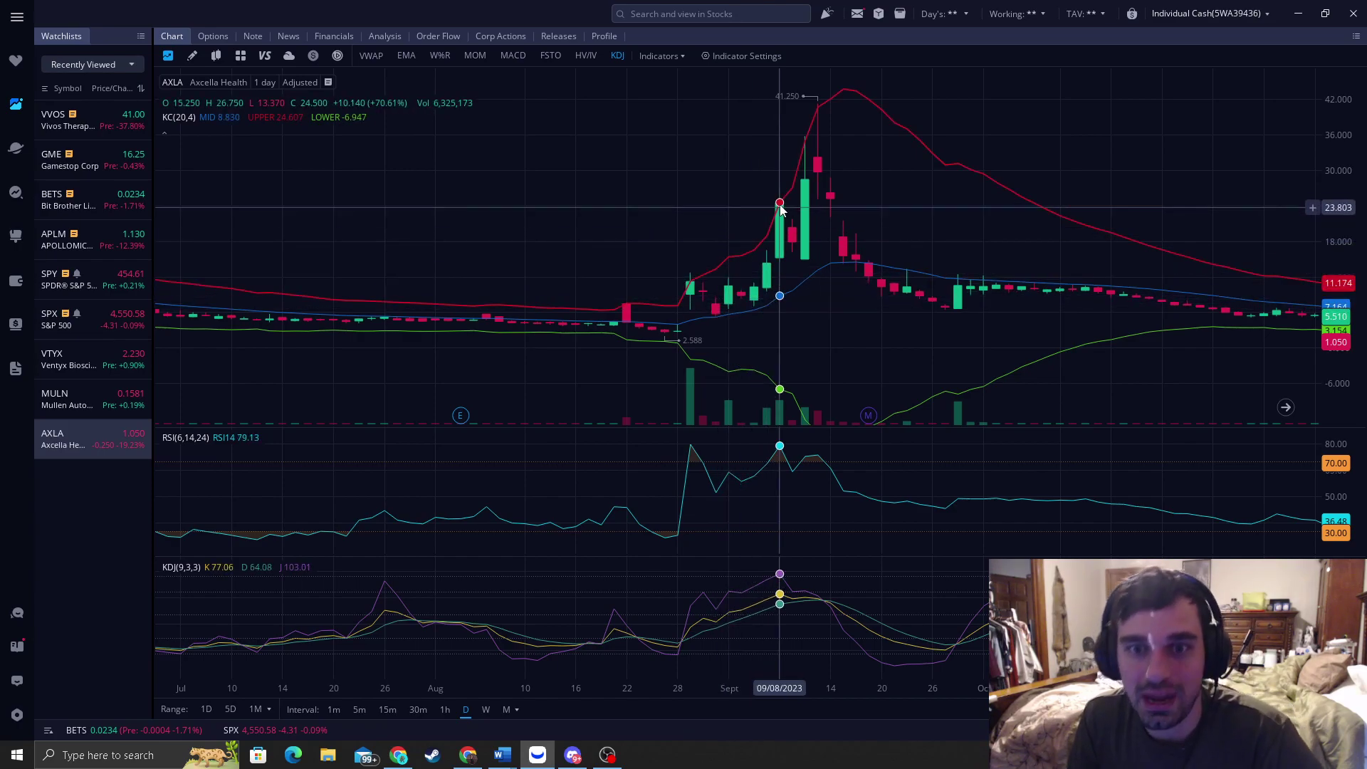
{"action": "scroll", "coordinate": [781, 208], "scroll_direction": "up", "scroll_amount": 2}
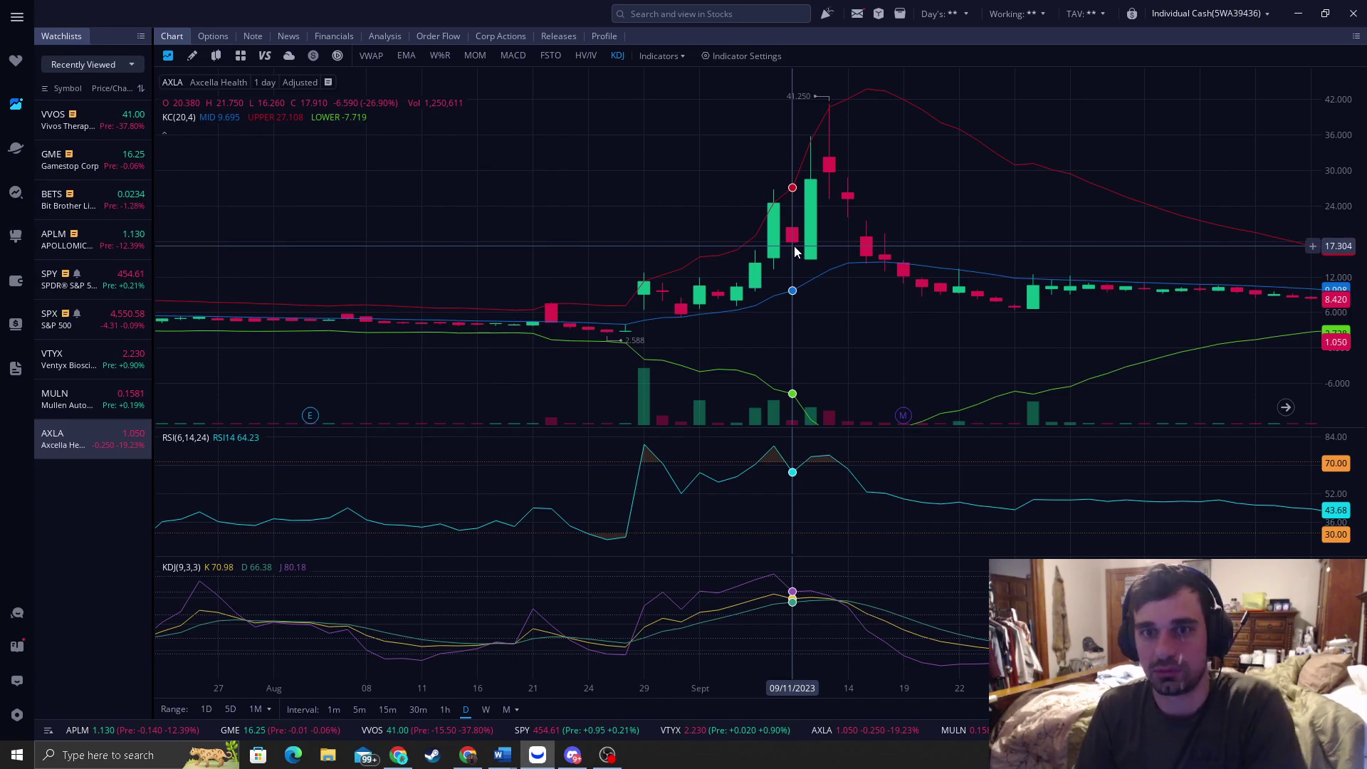
{"action": "left_click_drag", "start_coordinate": [839, 155], "coordinate": [879, 237]}
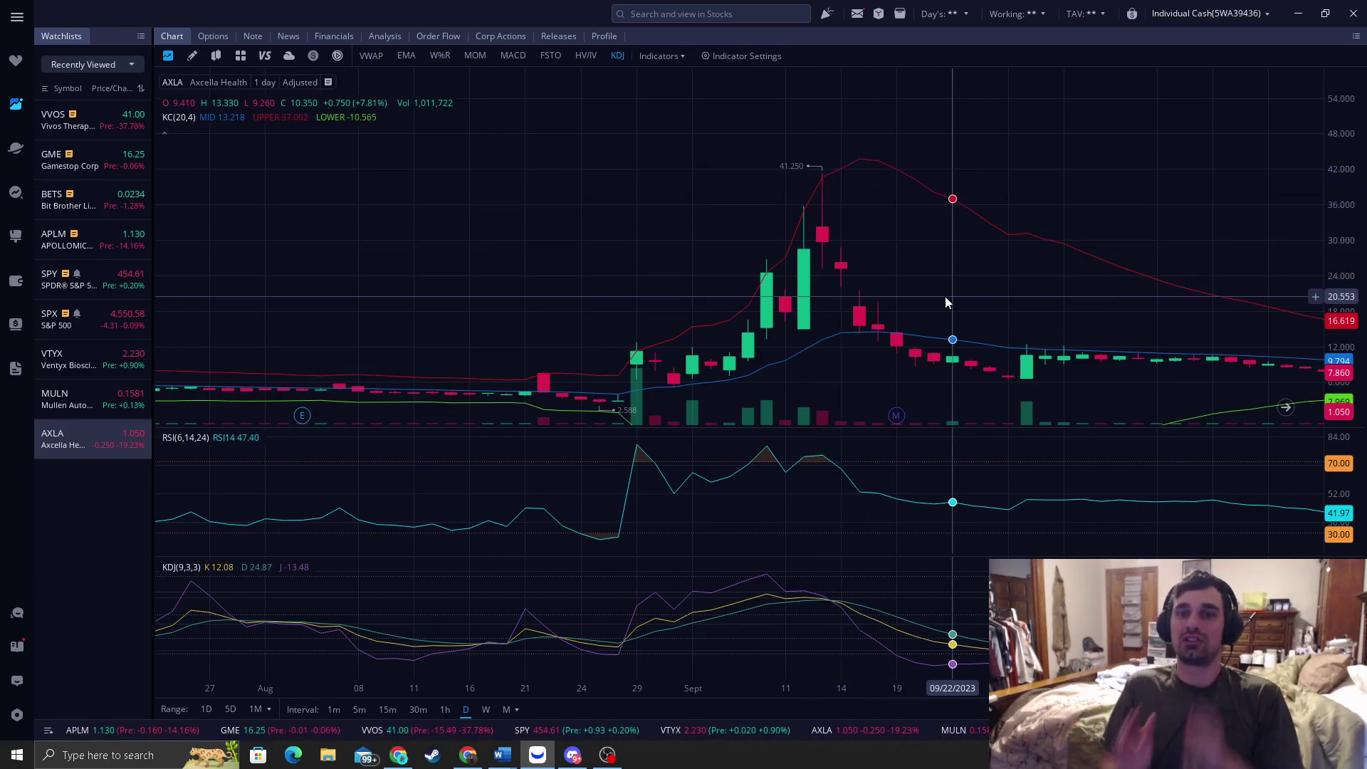
{"action": "scroll", "coordinate": [945, 295], "scroll_direction": "down", "scroll_amount": 3}
{"action": "scroll", "coordinate": [951, 185], "scroll_direction": "down", "scroll_amount": 2}
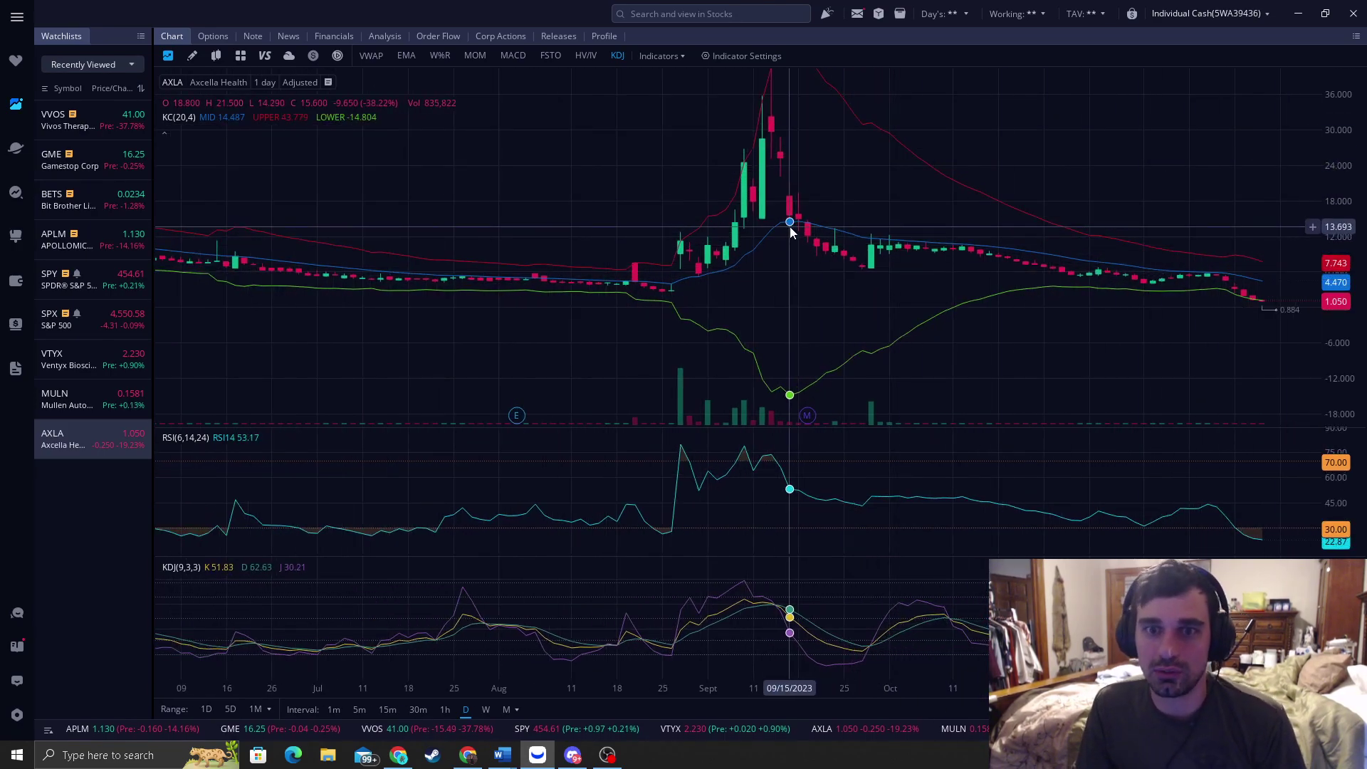
{"action": "scroll", "coordinate": [806, 265], "scroll_direction": "up", "scroll_amount": 2}
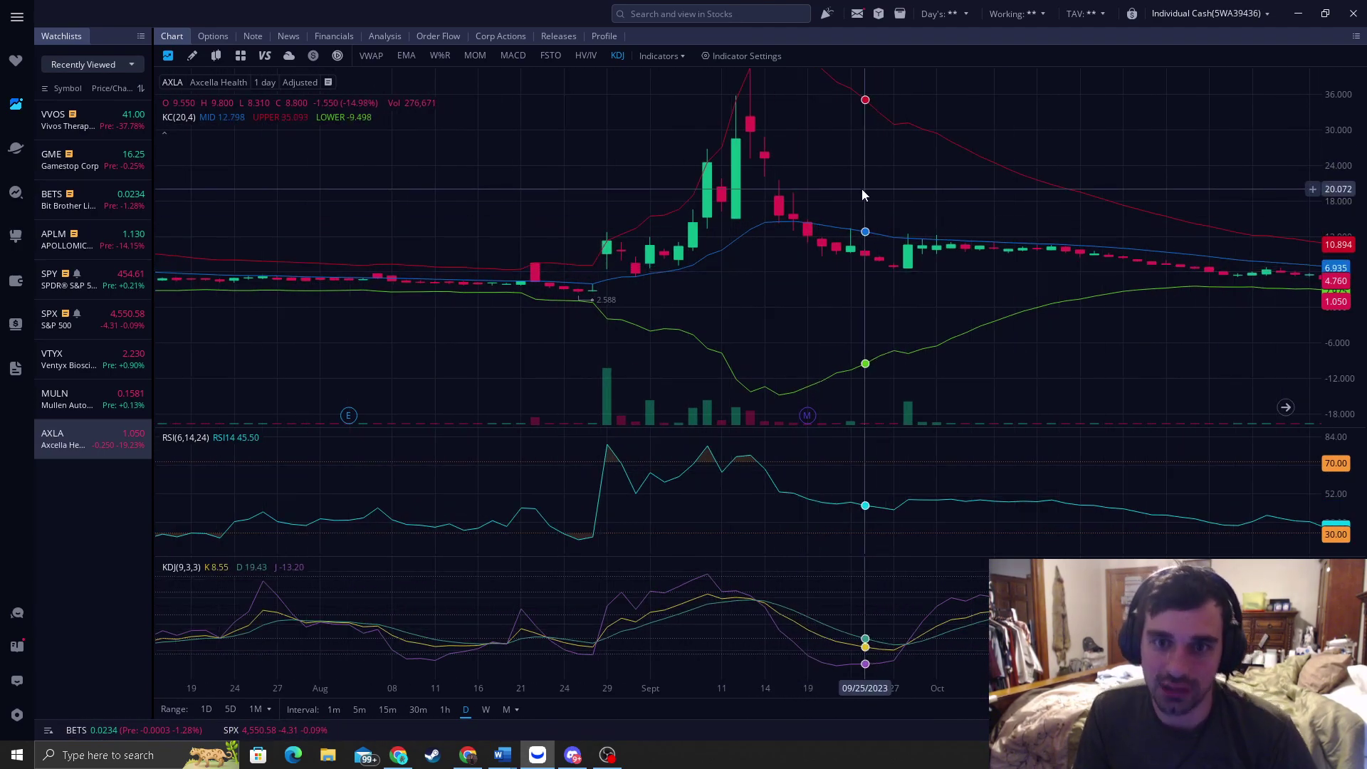
{"action": "scroll", "coordinate": [807, 233], "scroll_direction": "down", "scroll_amount": 2}
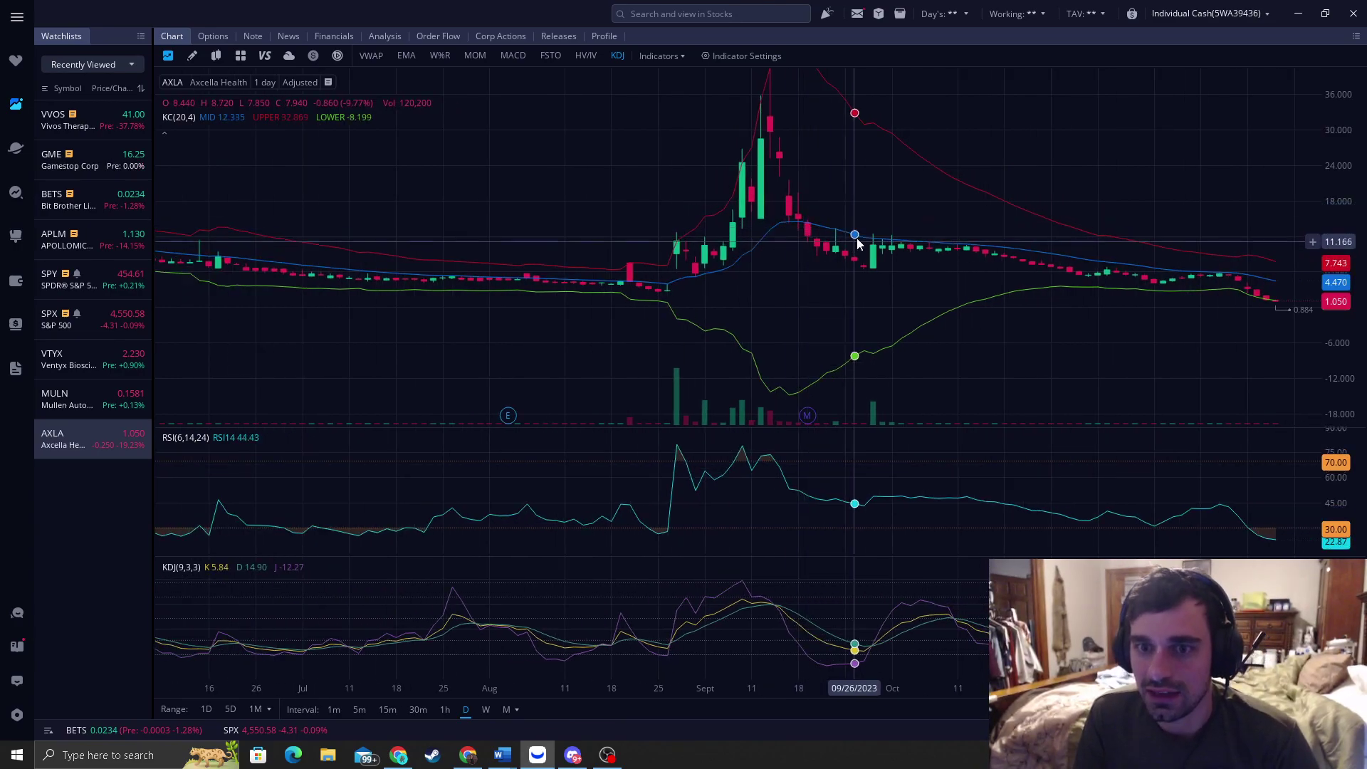
Shift the AXLA chart to later dates and stretch the price scale to enlarge recent candles
{"action": "left_click_drag", "start_coordinate": [848, 289], "coordinate": [652, 305]}
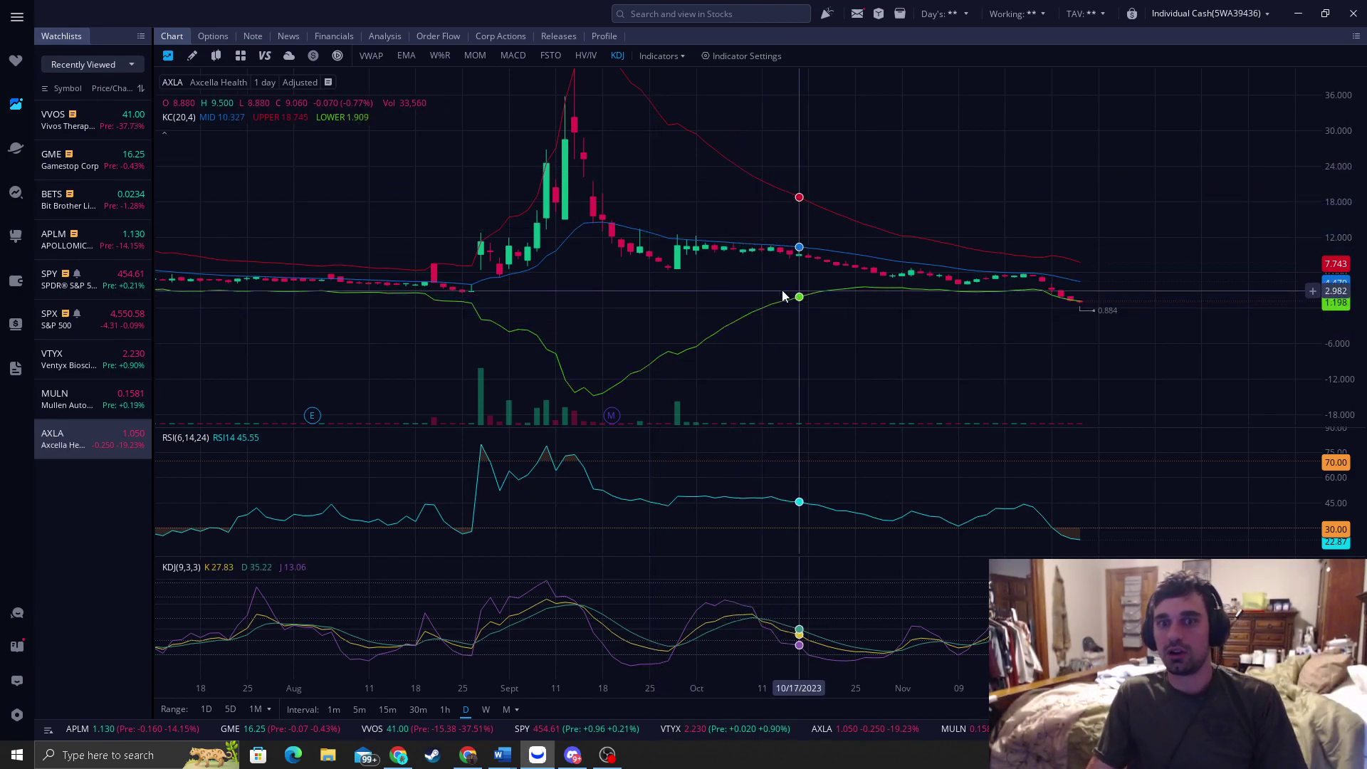
{"action": "scroll", "coordinate": [1012, 368], "scroll_direction": "down", "scroll_amount": 5}
{"action": "left_click_drag", "start_coordinate": [1343, 400], "coordinate": [1330, 294]}
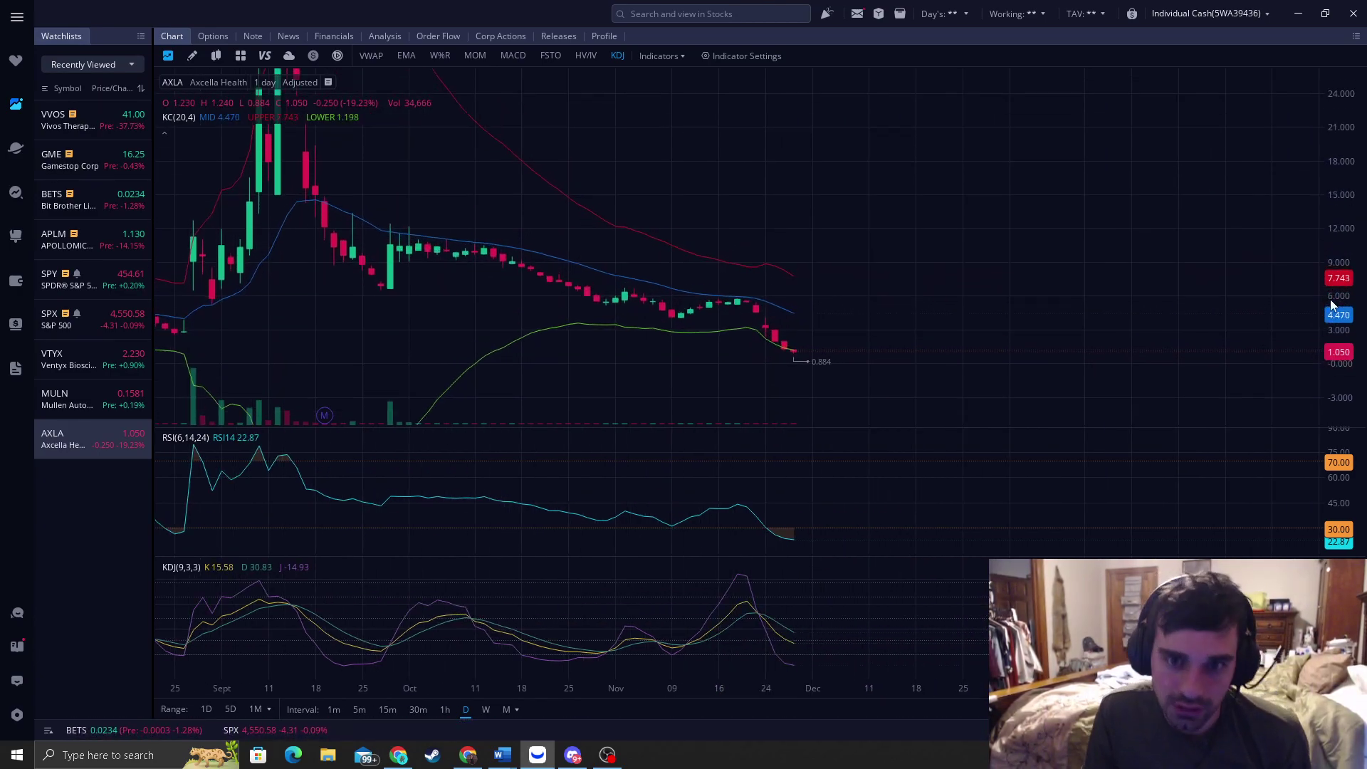
{"action": "scroll", "coordinate": [939, 320], "scroll_direction": "up", "scroll_amount": 2}
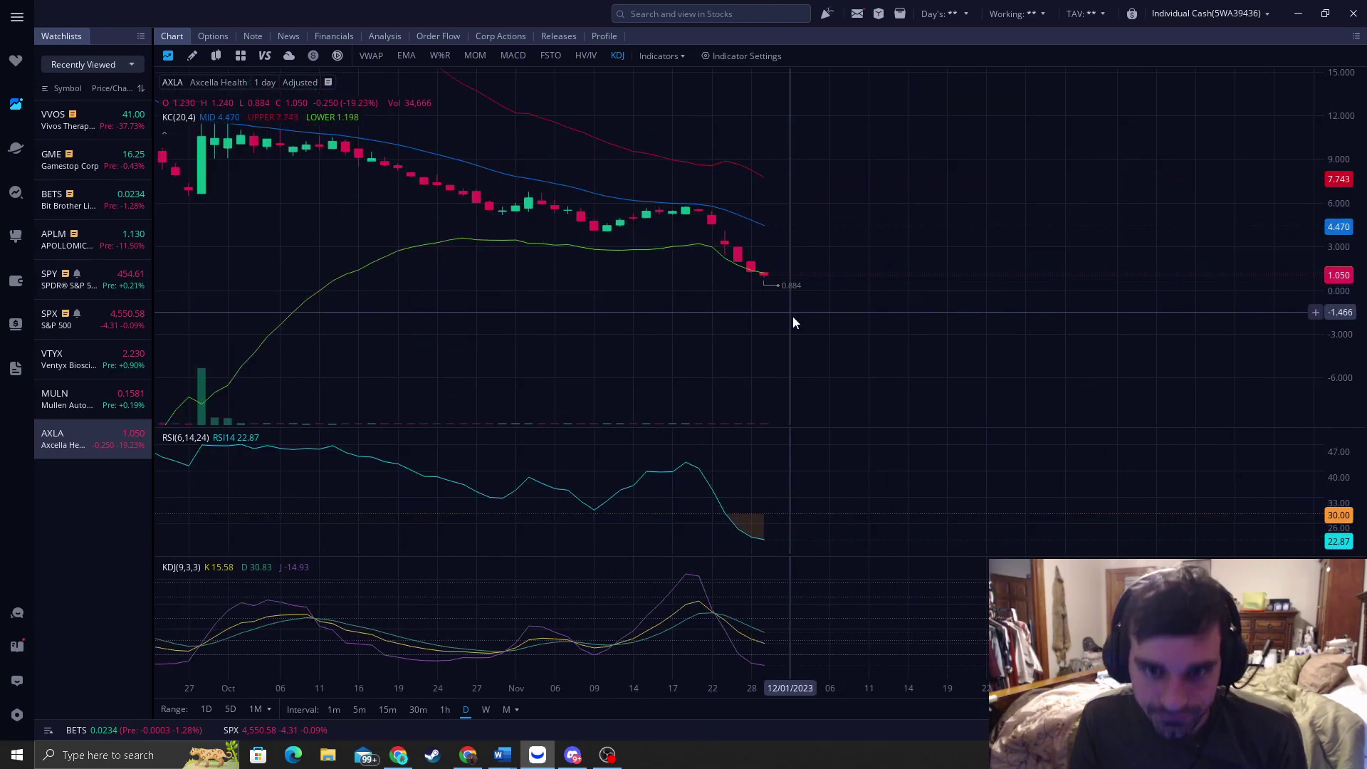
{"action": "left_click_drag", "start_coordinate": [1335, 366], "coordinate": [1334, 322]}
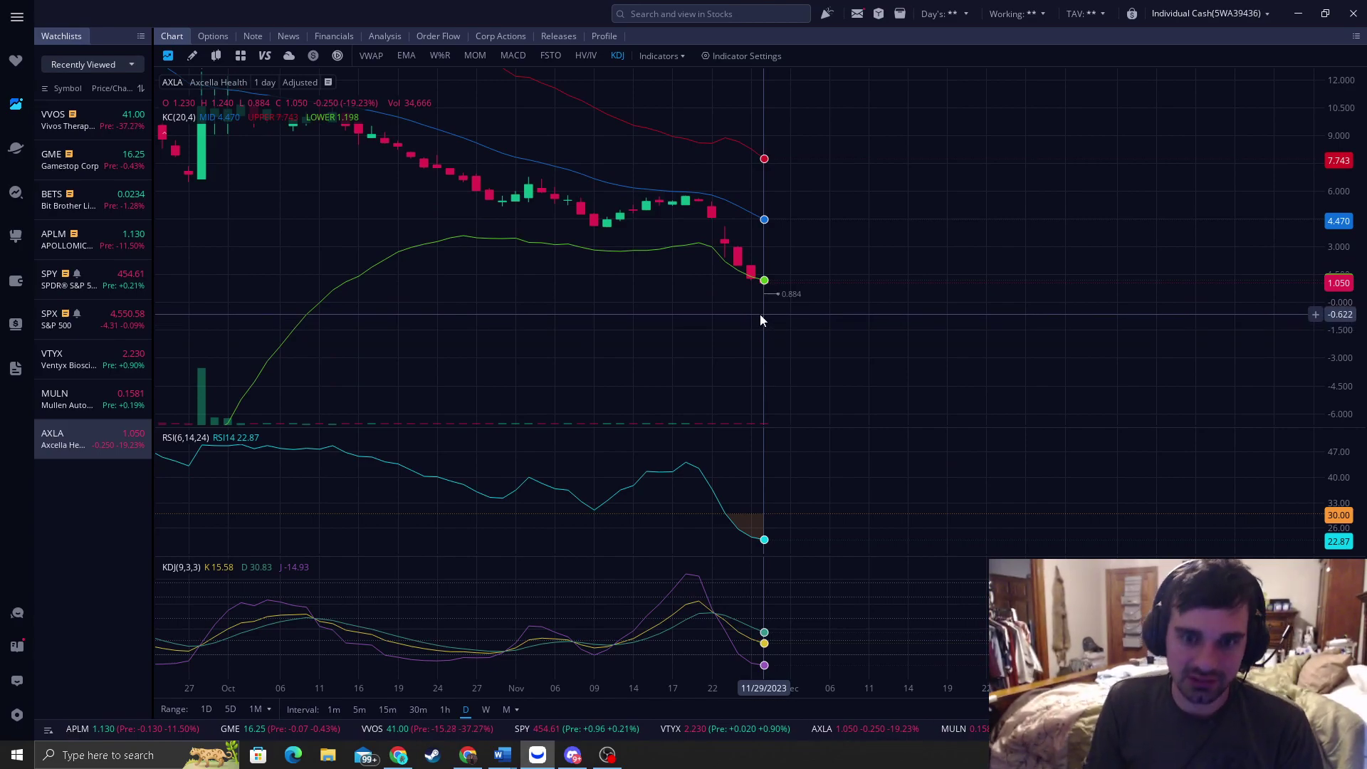
{"action": "scroll", "coordinate": [764, 317], "scroll_direction": "up", "scroll_amount": 2}
{"action": "scroll", "coordinate": [812, 309], "scroll_direction": "up", "scroll_amount": 2}
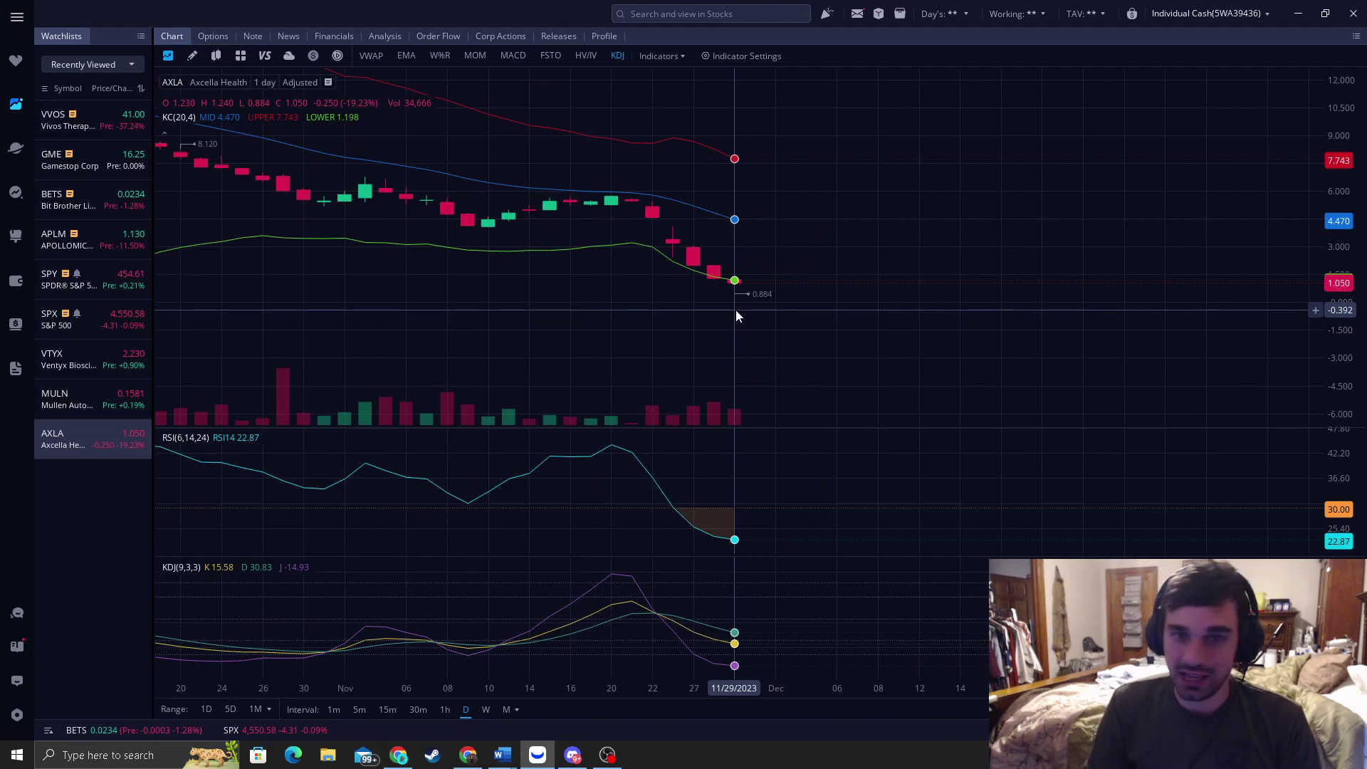
{"action": "scroll", "coordinate": [735, 310], "scroll_direction": "down", "scroll_amount": 2}
{"action": "scroll", "coordinate": [736, 310], "scroll_direction": "down", "scroll_amount": 1}
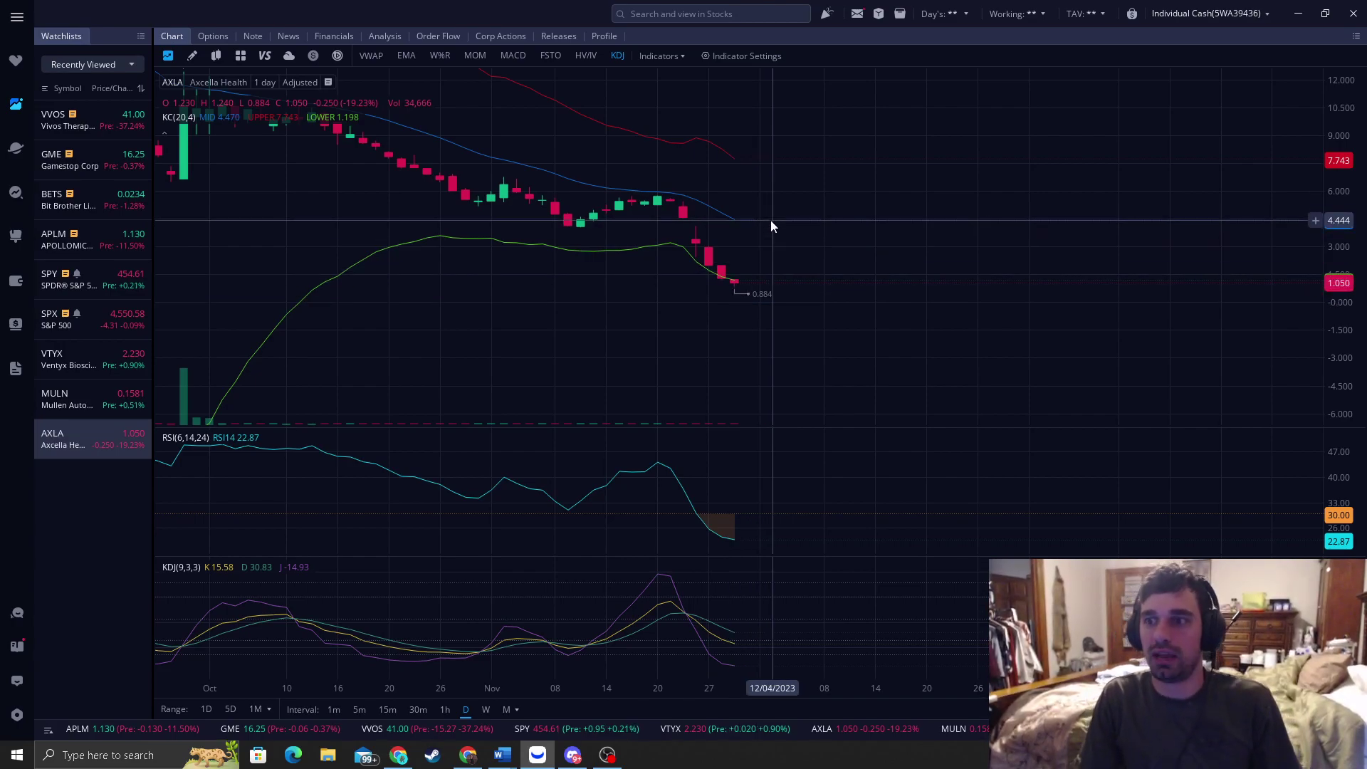
{"action": "scroll", "coordinate": [770, 220], "scroll_direction": "up", "scroll_amount": 2}
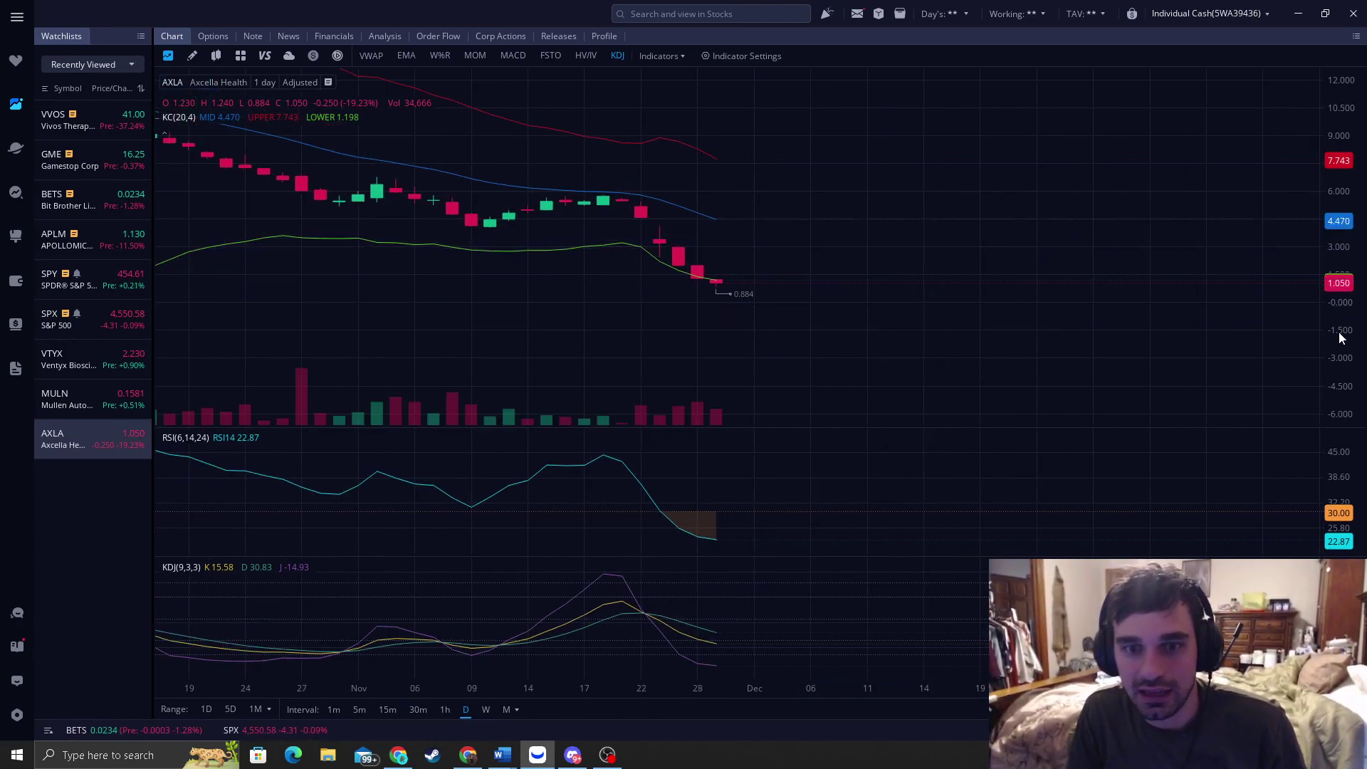
Inspect the 11/28 candle, then compress the price scale to show a wider range
{"action": "left_click_drag", "start_coordinate": [1341, 337], "coordinate": [1342, 384]}
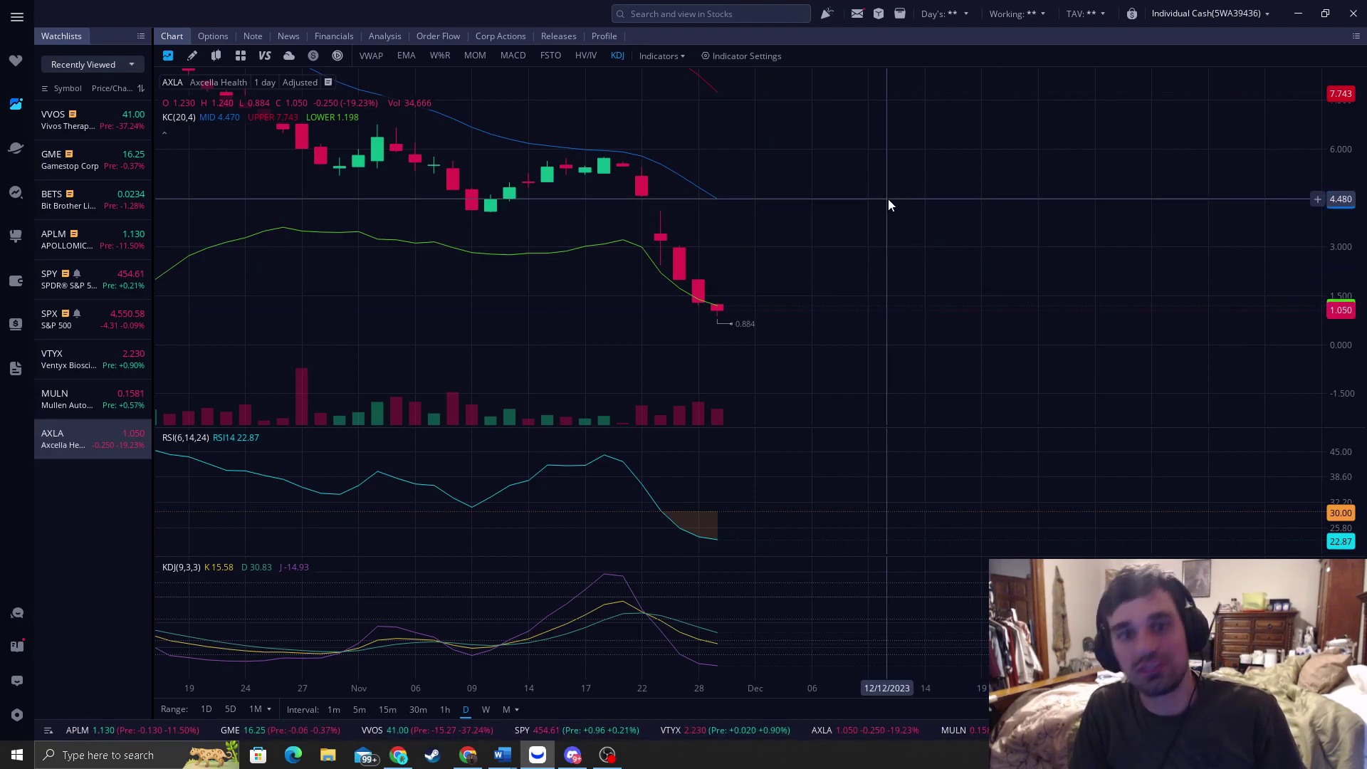
{"action": "scroll", "coordinate": [887, 199], "scroll_direction": "down", "scroll_amount": 1}
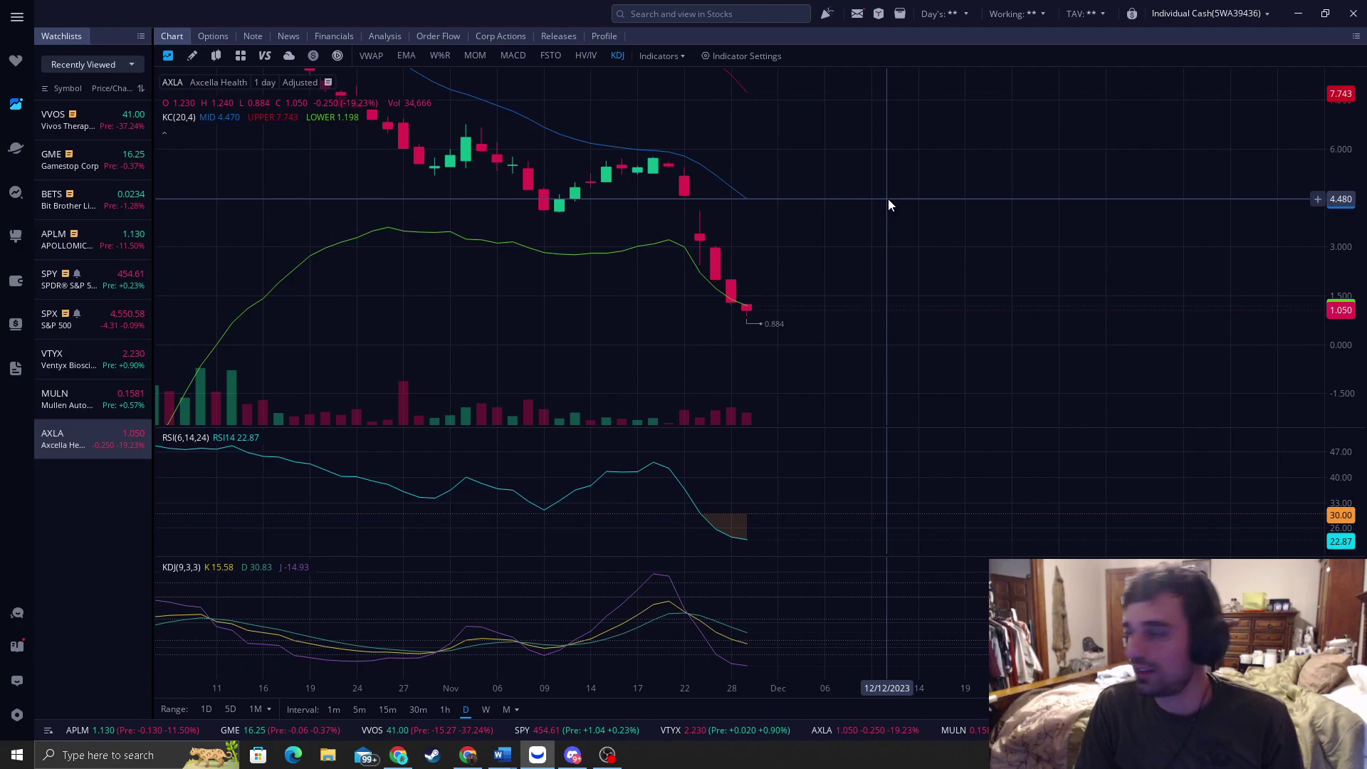
{"action": "left_click_drag", "start_coordinate": [760, 188], "coordinate": [716, 185]}
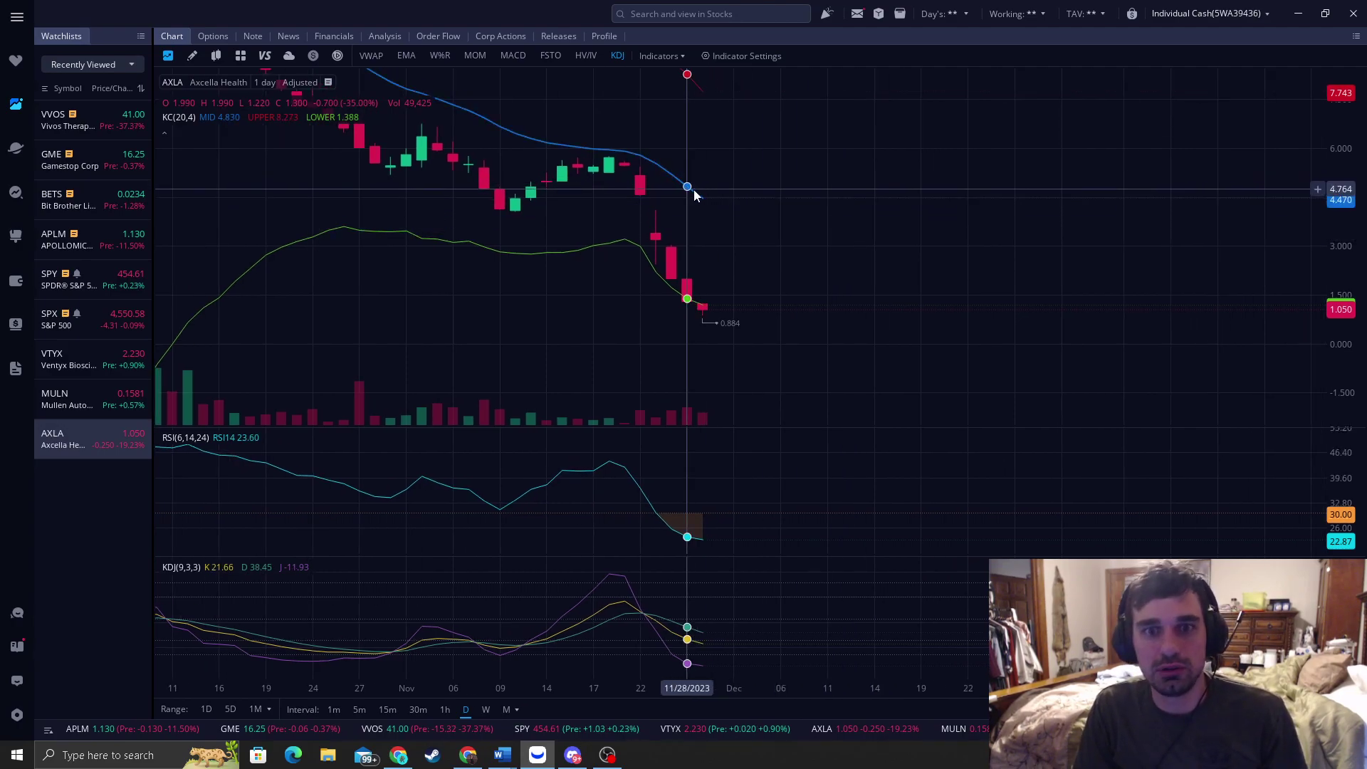
{"action": "scroll", "coordinate": [805, 217], "scroll_direction": "down", "scroll_amount": 1}
{"action": "scroll", "coordinate": [888, 175], "scroll_direction": "down", "scroll_amount": 1}
{"action": "scroll", "coordinate": [733, 238], "scroll_direction": "down", "scroll_amount": 1}
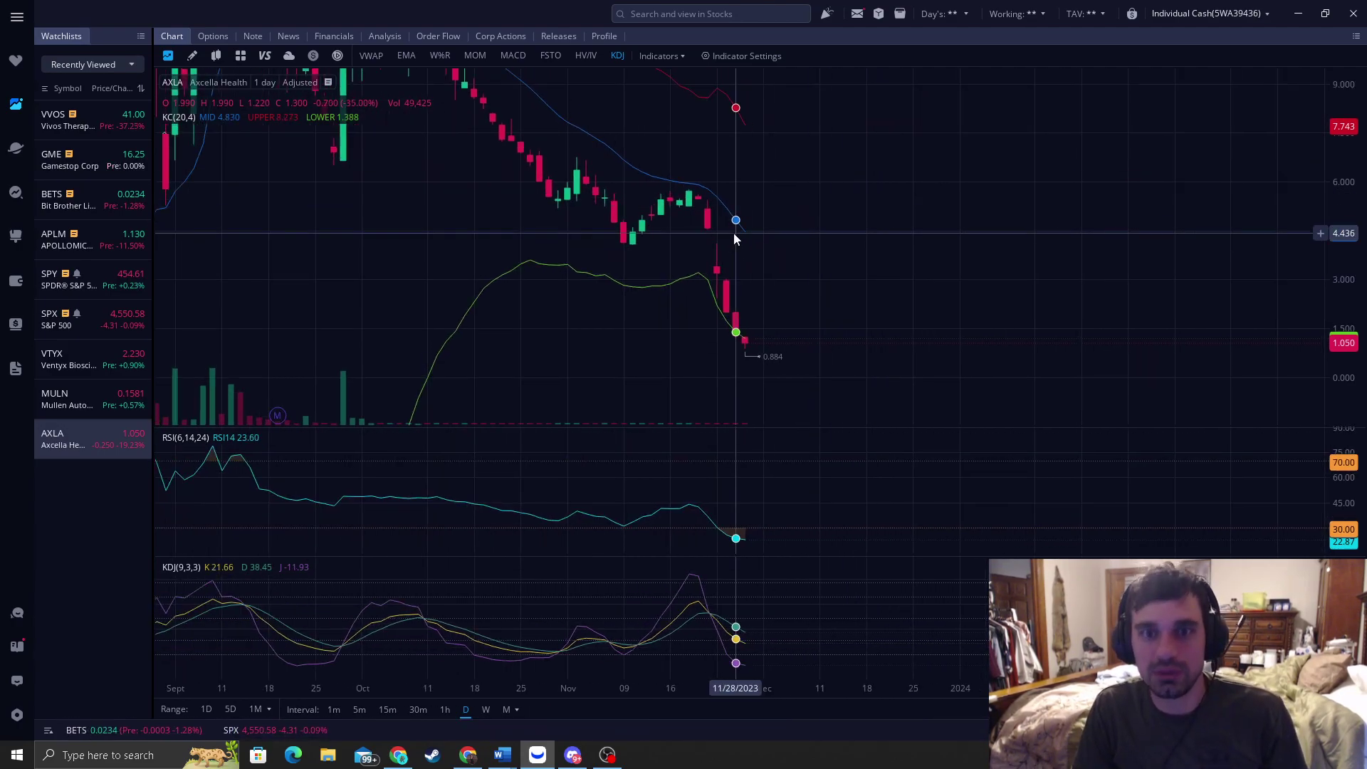
{"action": "scroll", "coordinate": [734, 237], "scroll_direction": "up", "scroll_amount": 1}
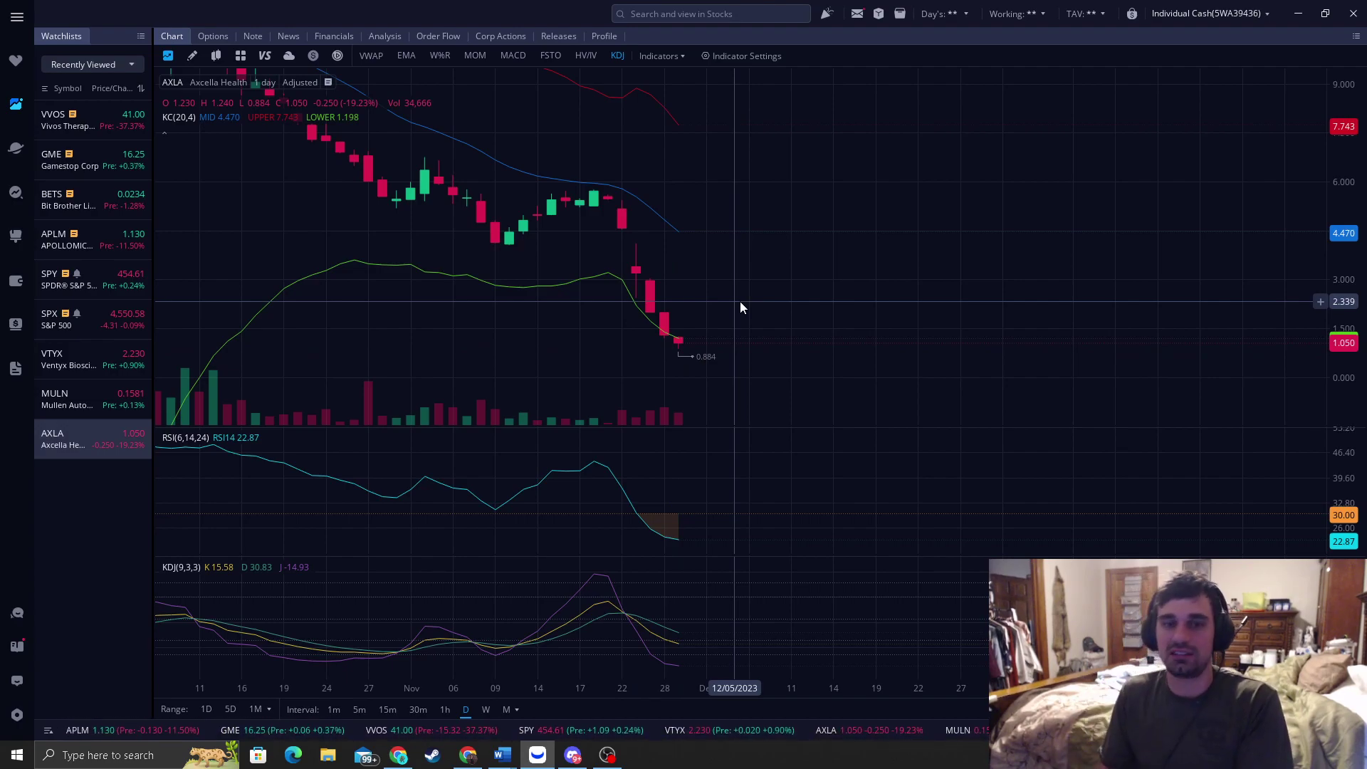
{"action": "scroll", "coordinate": [799, 353], "scroll_direction": "down", "scroll_amount": 2}
{"action": "scroll", "coordinate": [802, 351], "scroll_direction": "down", "scroll_amount": 2}
{"action": "scroll", "coordinate": [836, 261], "scroll_direction": "down", "scroll_amount": 1}
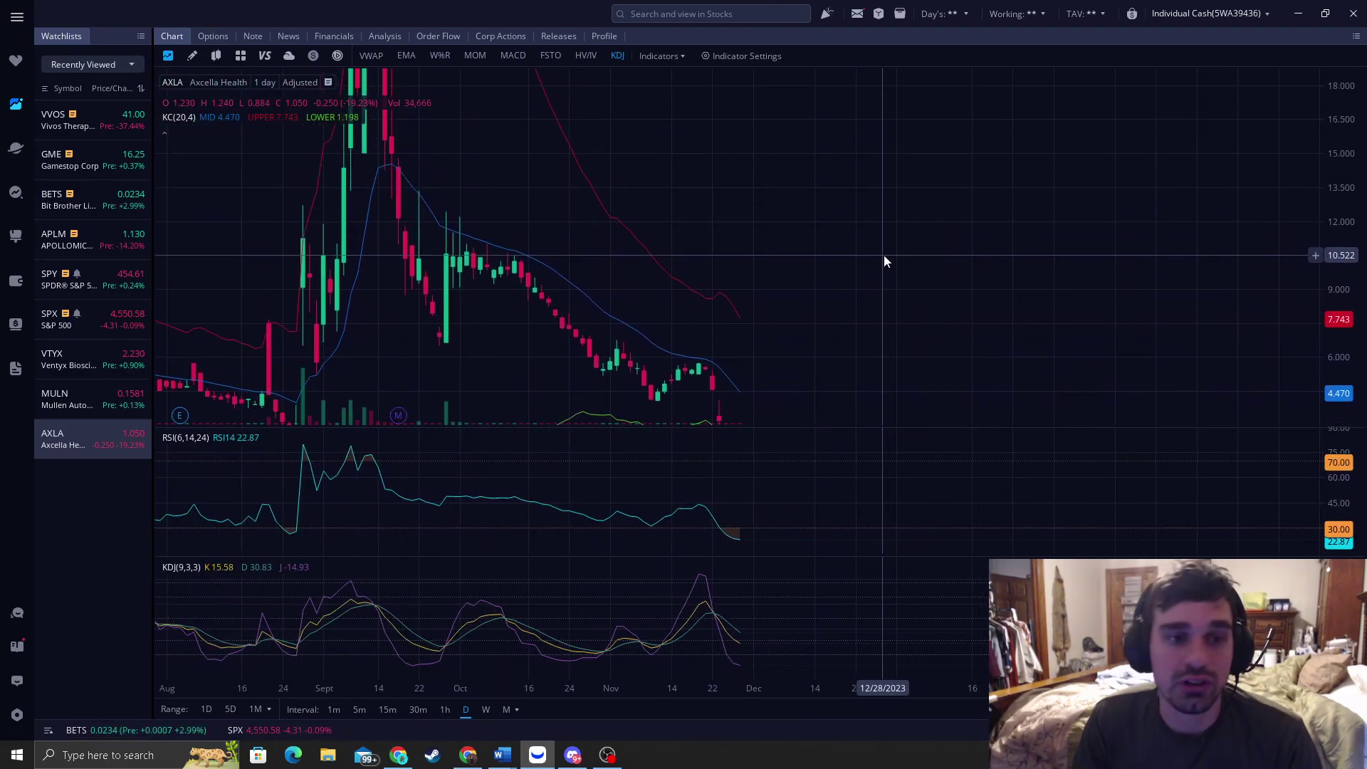
{"action": "left_click_drag", "start_coordinate": [1335, 102], "coordinate": [1342, 218]}
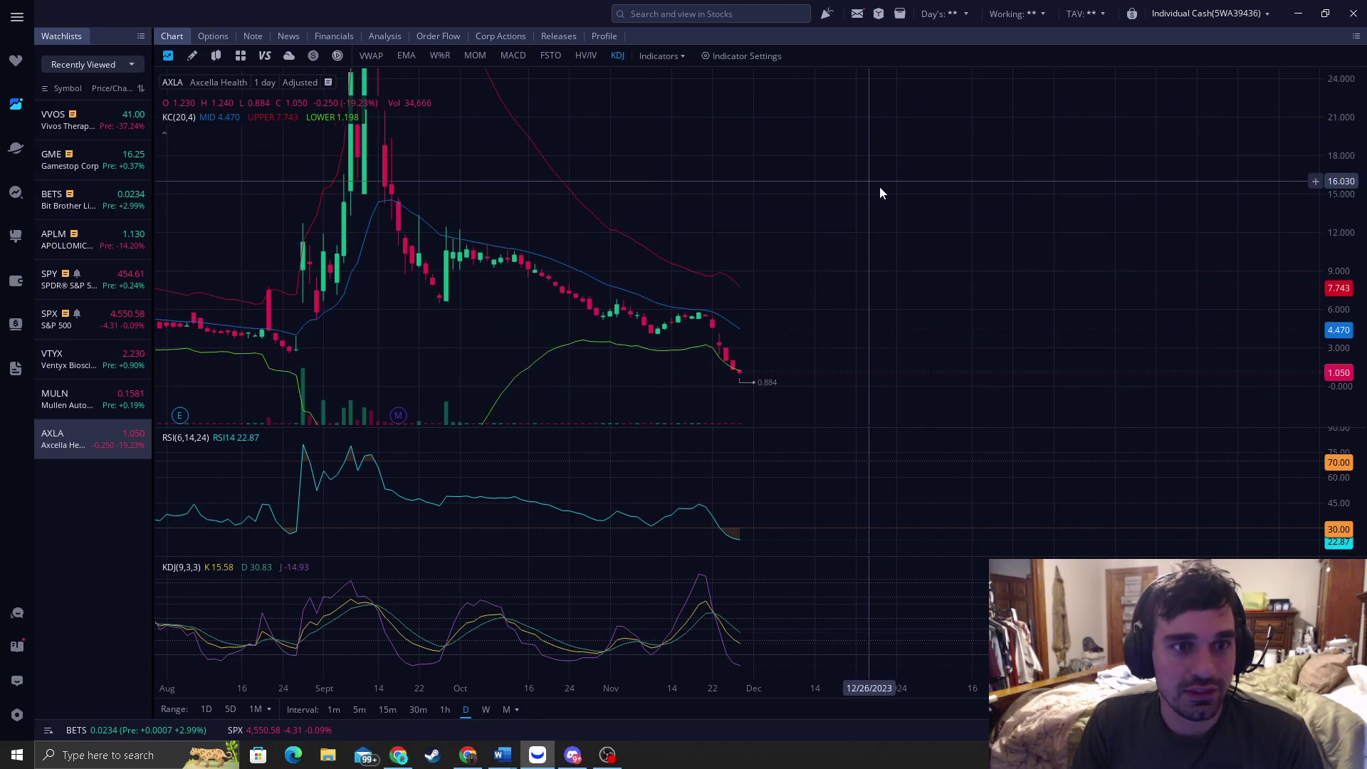
{"action": "scroll", "coordinate": [981, 253], "scroll_direction": "down", "scroll_amount": 2}
{"action": "scroll", "coordinate": [969, 254], "scroll_direction": "up", "scroll_amount": 3}
In Discord, view the Reversal Trading Server Shop subscriptions, then return to free-chat
{"action": "left_click", "coordinate": [574, 754]}
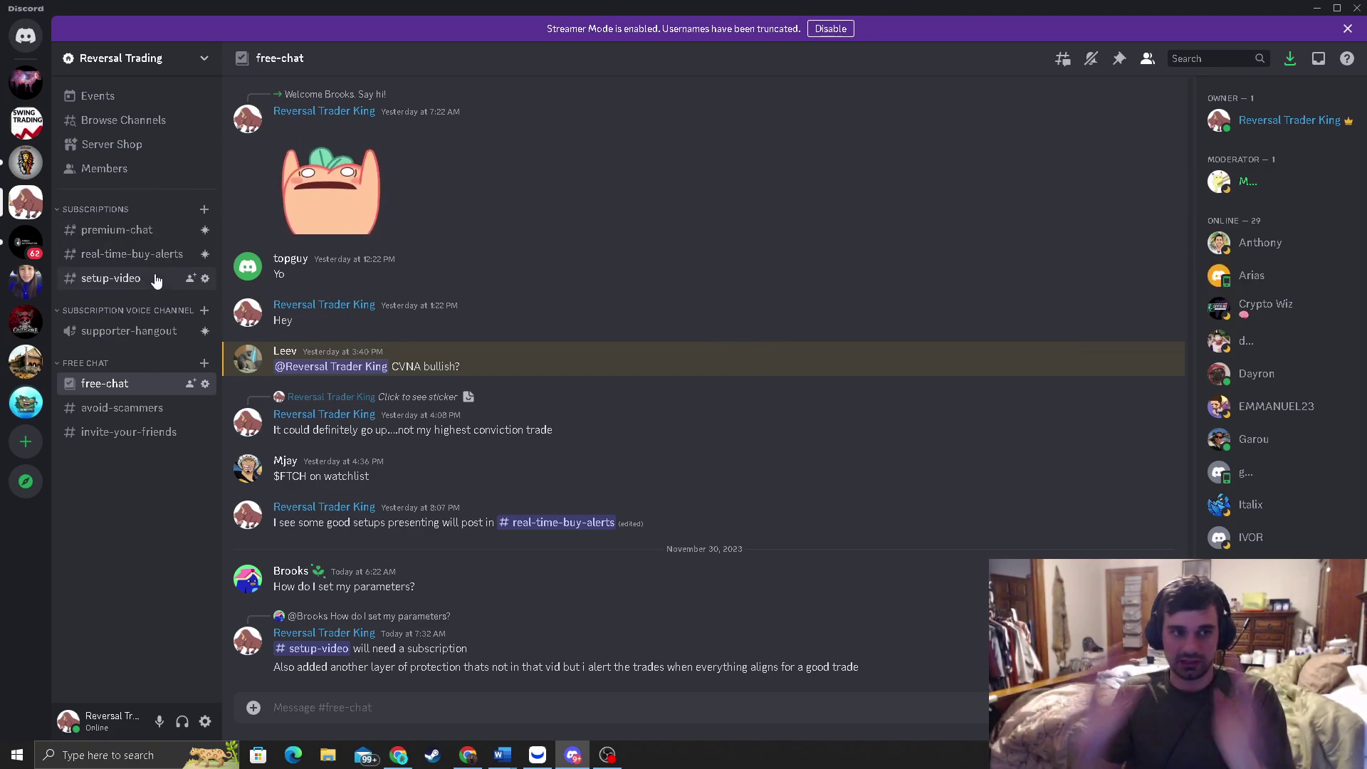
{"action": "left_click", "coordinate": [128, 156]}
{"action": "scroll", "coordinate": [543, 412], "scroll_direction": "down", "scroll_amount": 2}
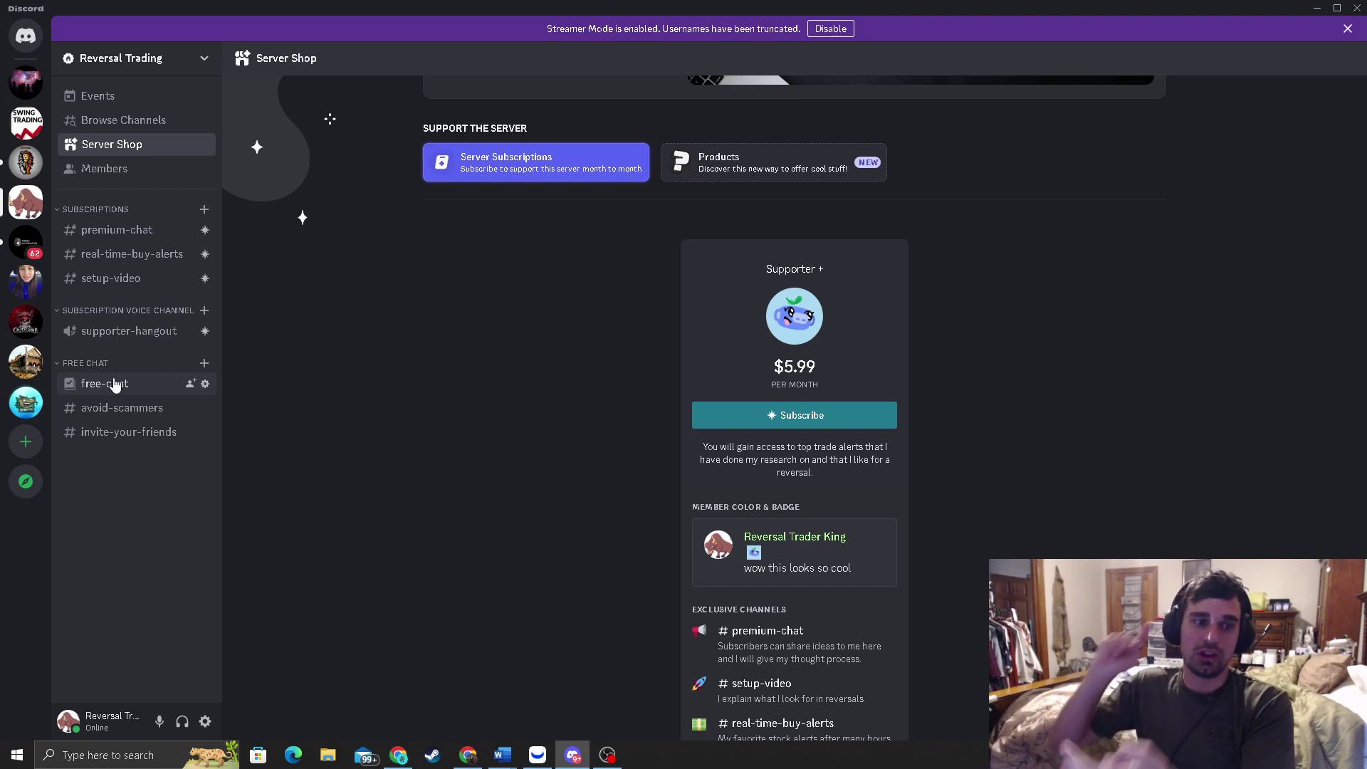
{"action": "left_click", "coordinate": [114, 383]}
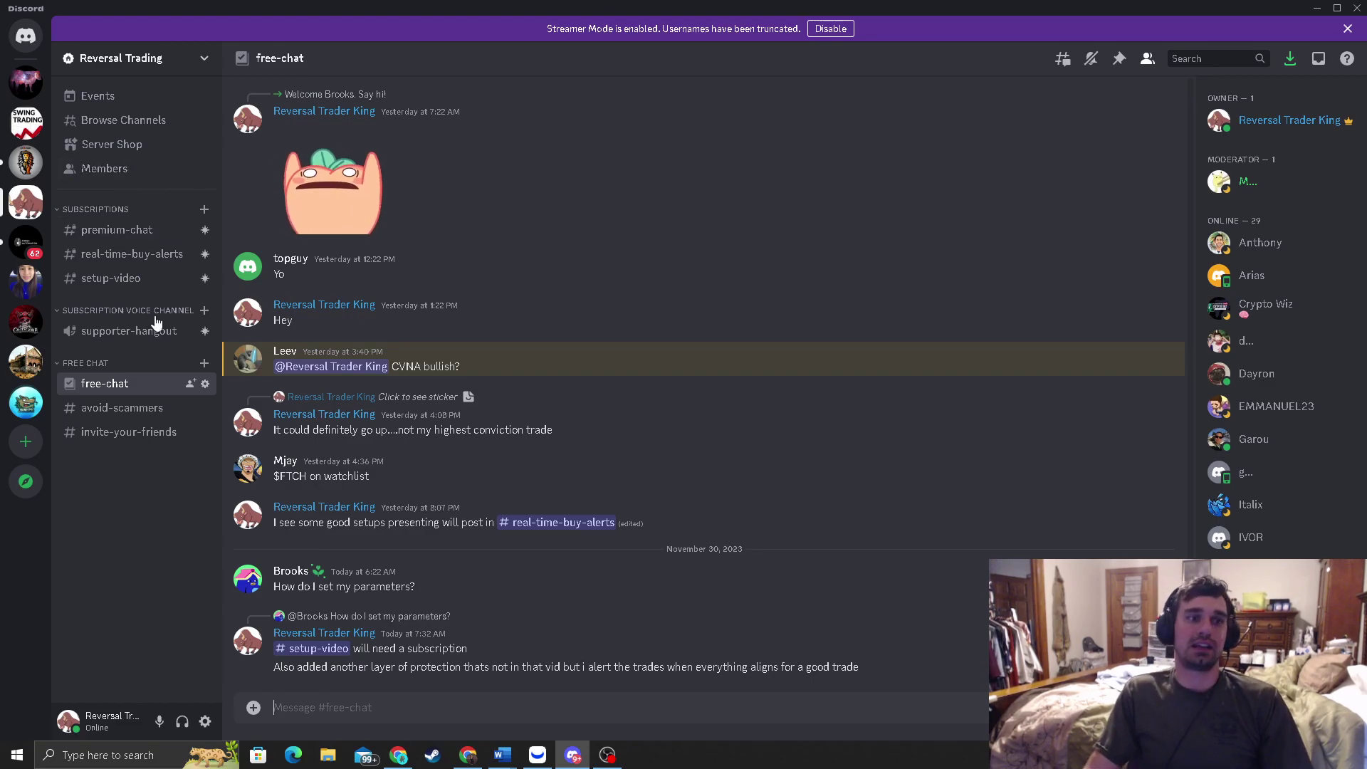
{"action": "left_click", "coordinate": [399, 756]}
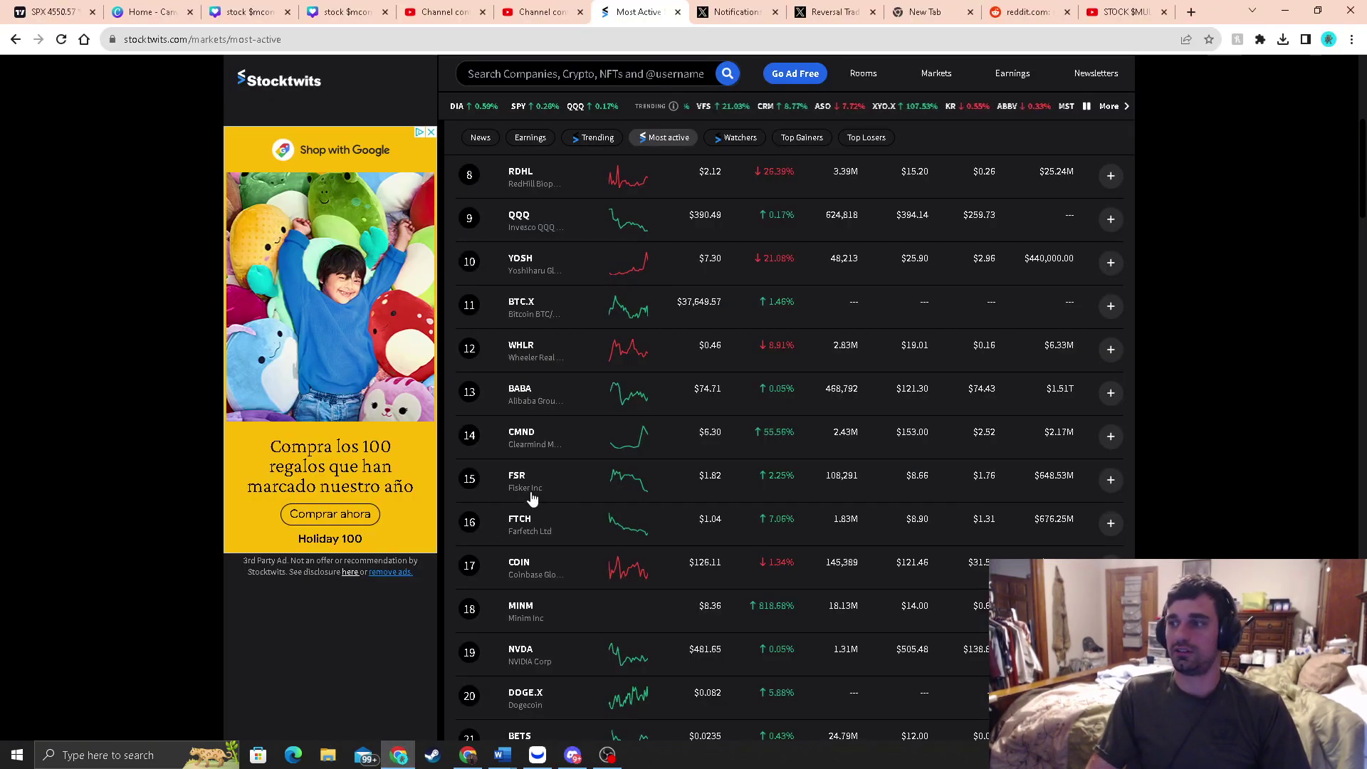
{"action": "left_click", "coordinate": [537, 756]}
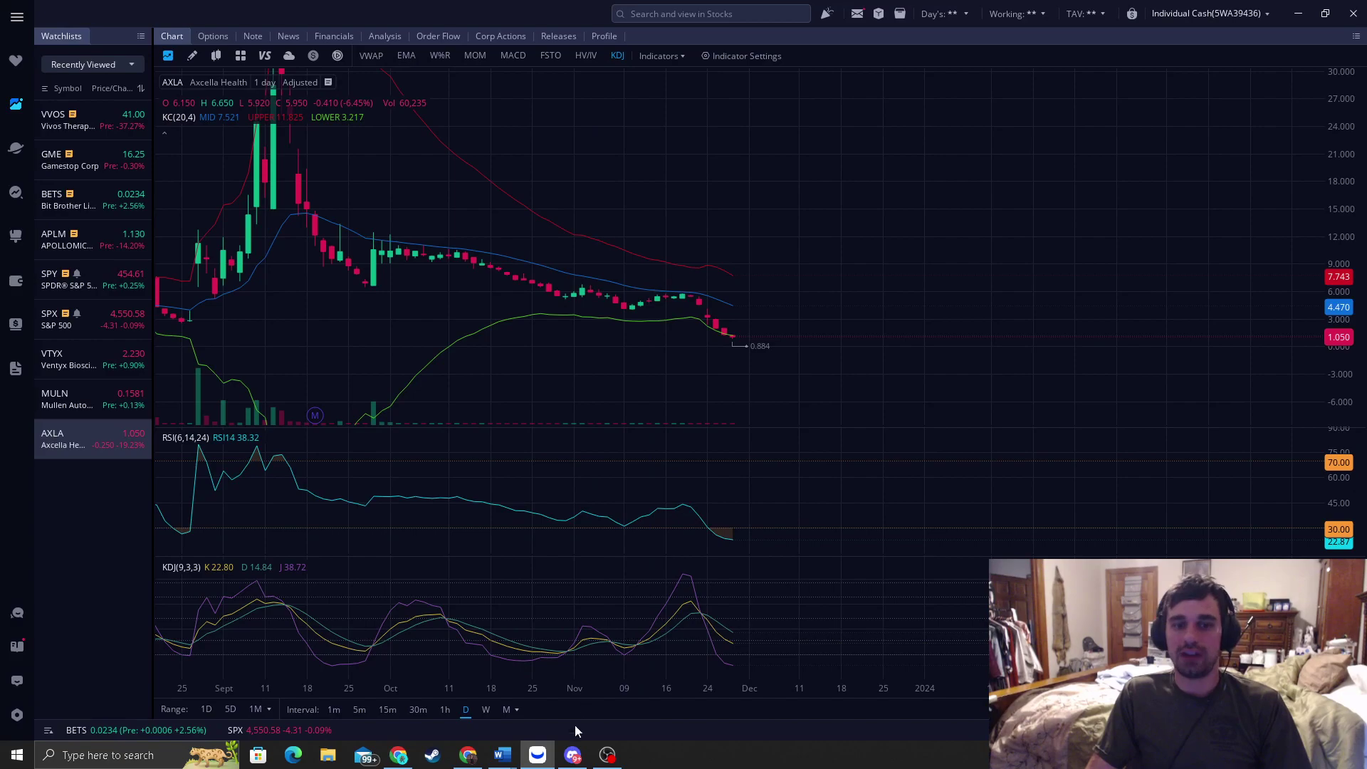
{"action": "left_click", "coordinate": [574, 757]}
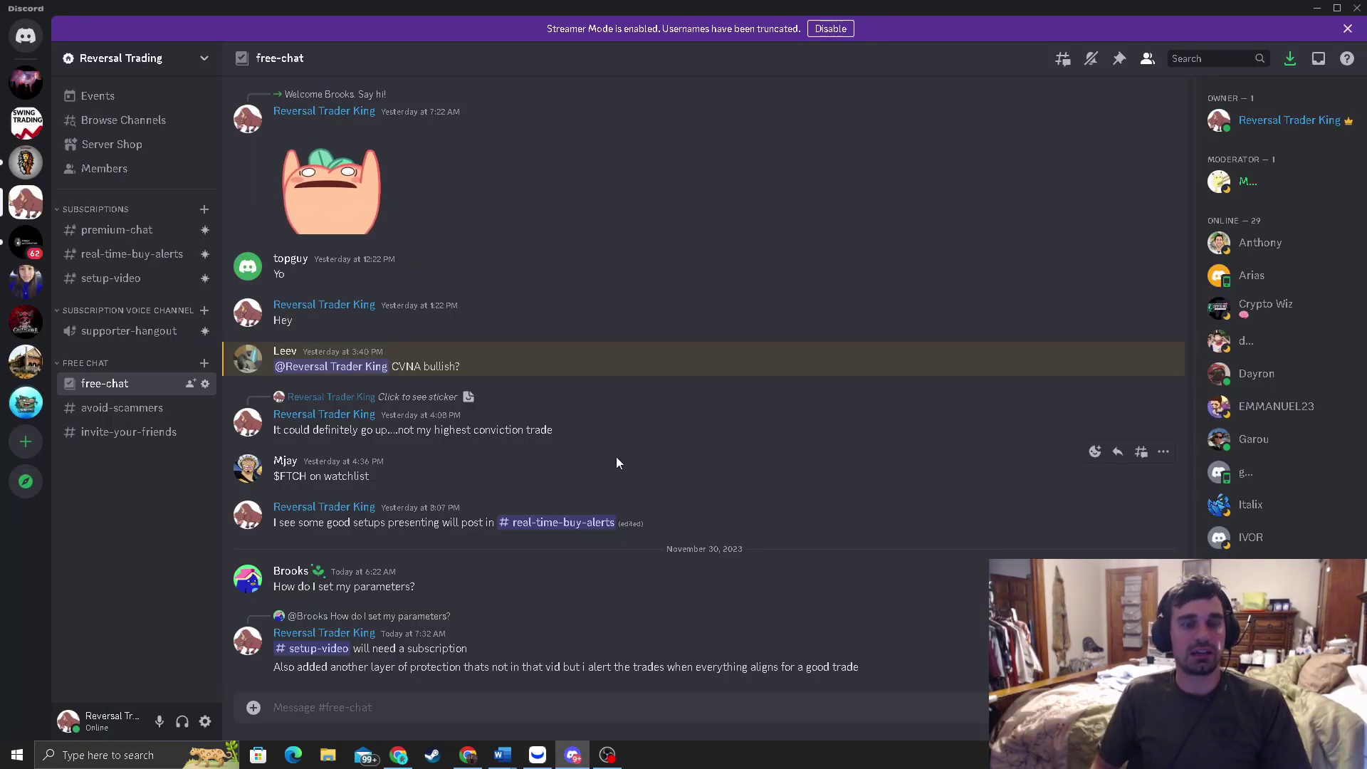
{"action": "left_click", "coordinate": [538, 755]}
{"action": "scroll", "coordinate": [657, 385], "scroll_direction": "up", "scroll_amount": 3}
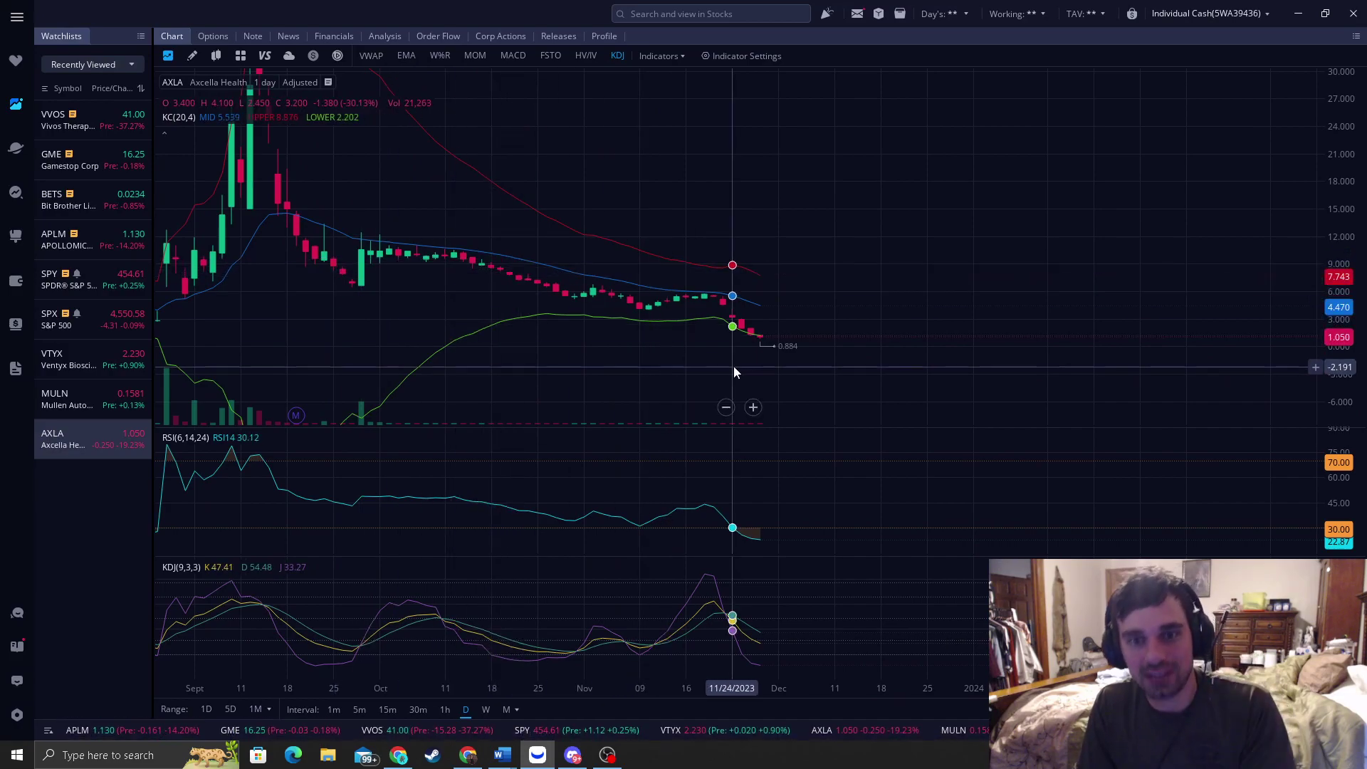
{"action": "left_click_drag", "start_coordinate": [1308, 411], "coordinate": [1287, 348]}
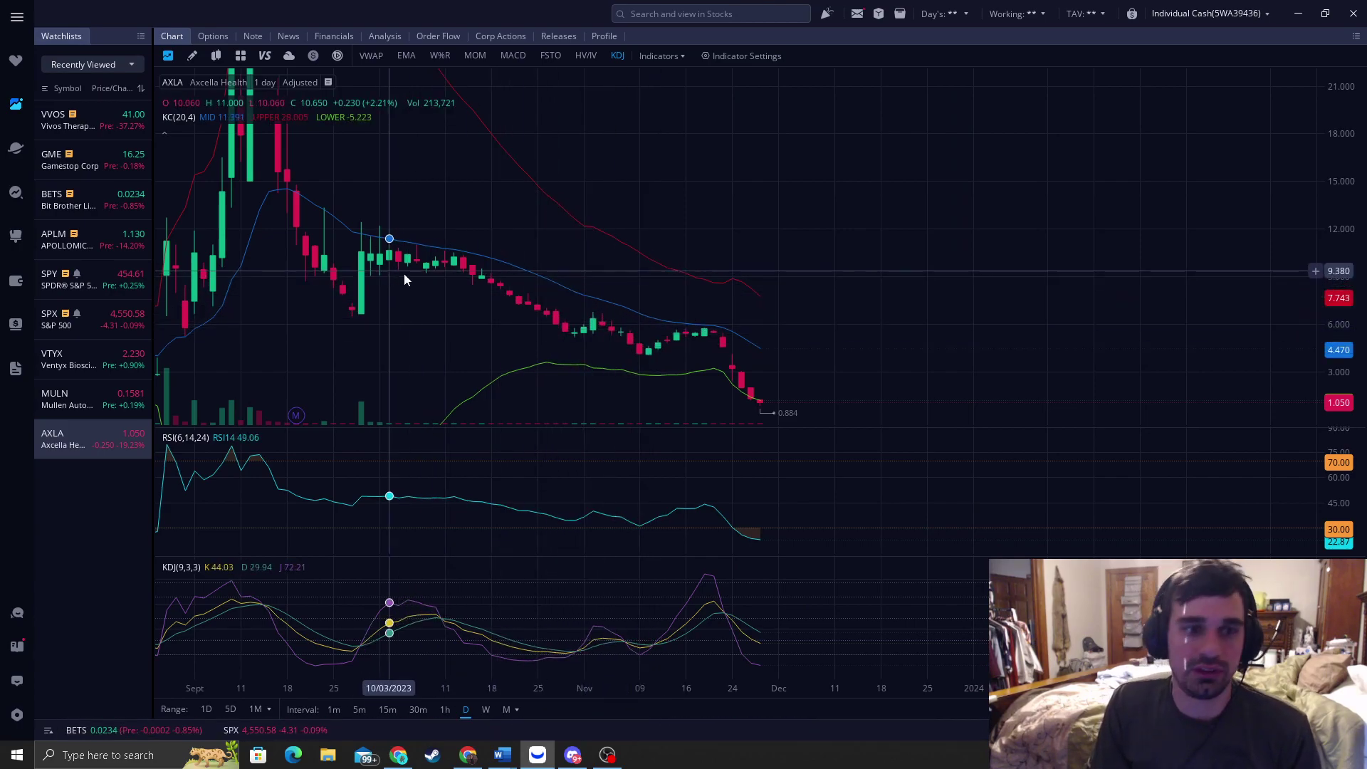
{"action": "scroll", "coordinate": [748, 369], "scroll_direction": "up", "scroll_amount": 2}
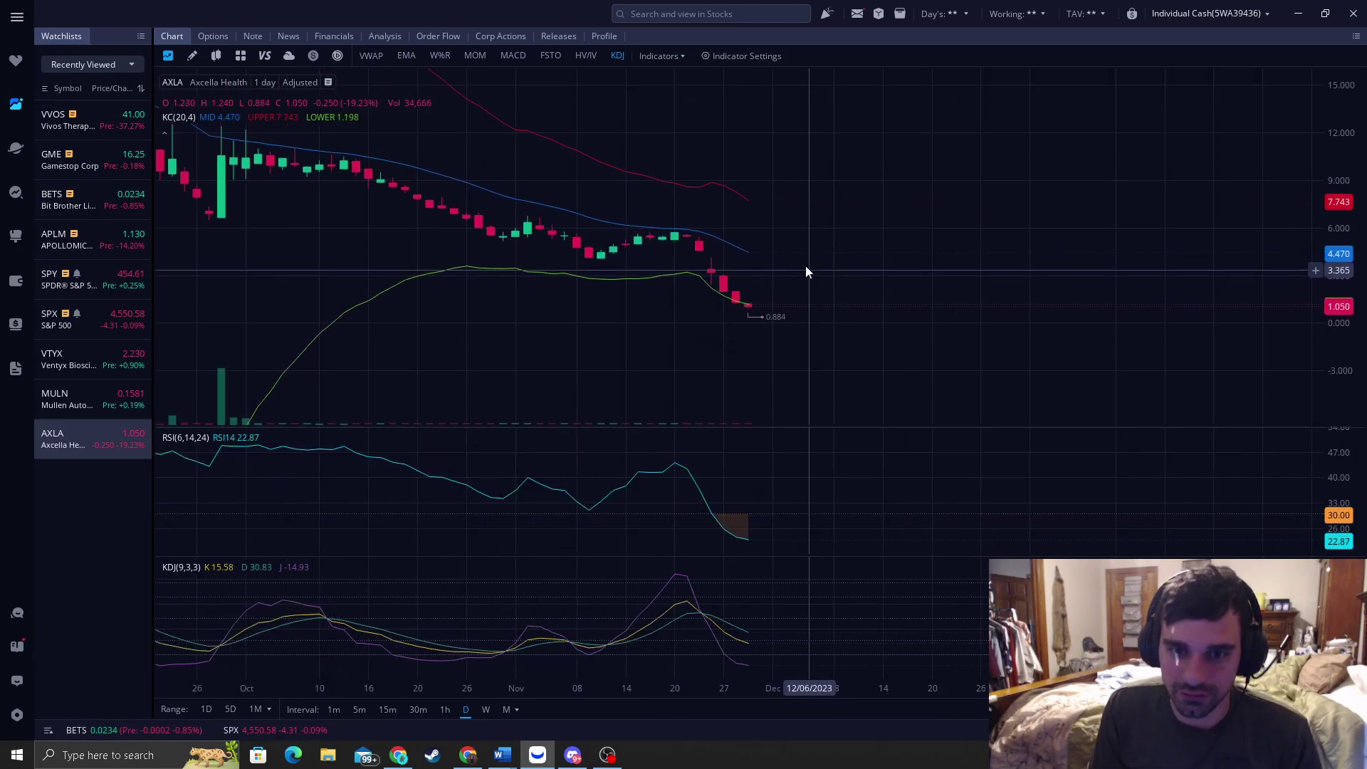
{"action": "left_click_drag", "start_coordinate": [1339, 373], "coordinate": [1338, 342]}
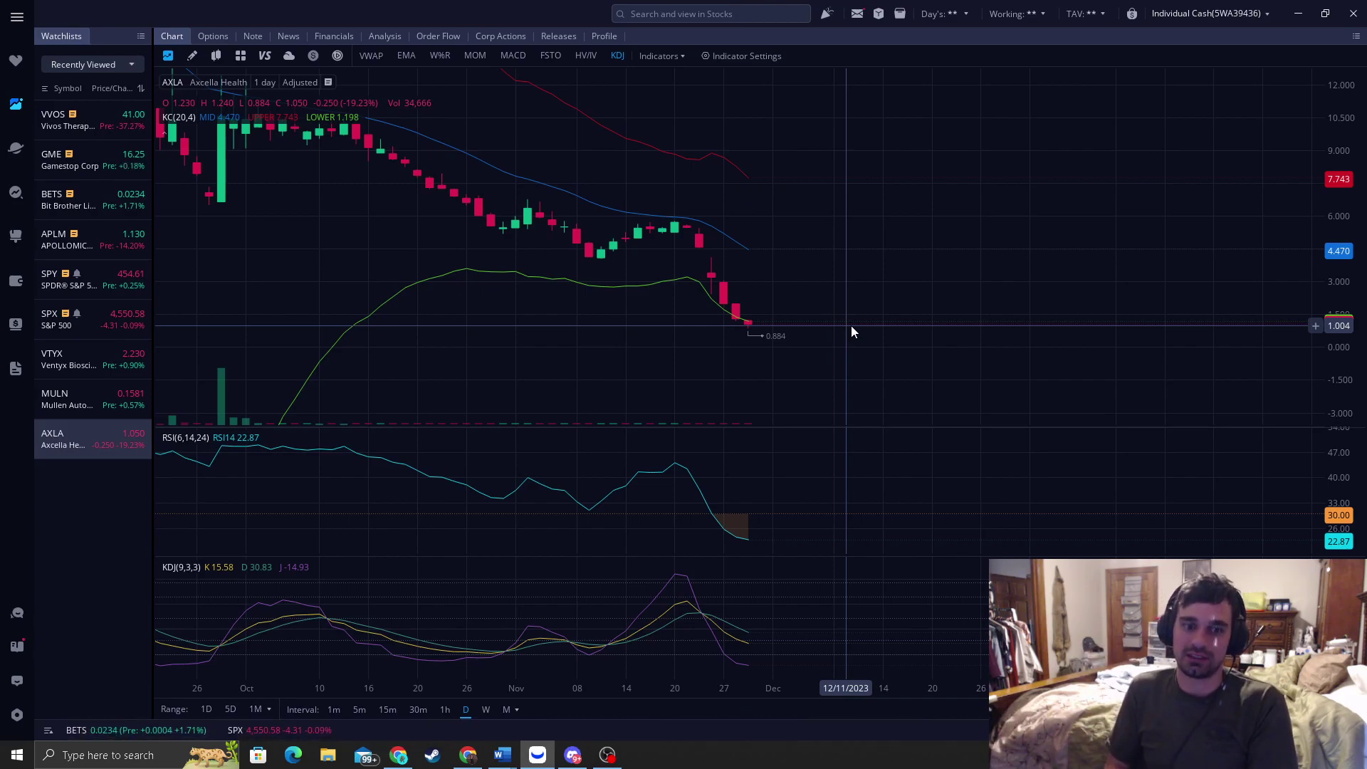
{"action": "left_click", "coordinate": [572, 755]}
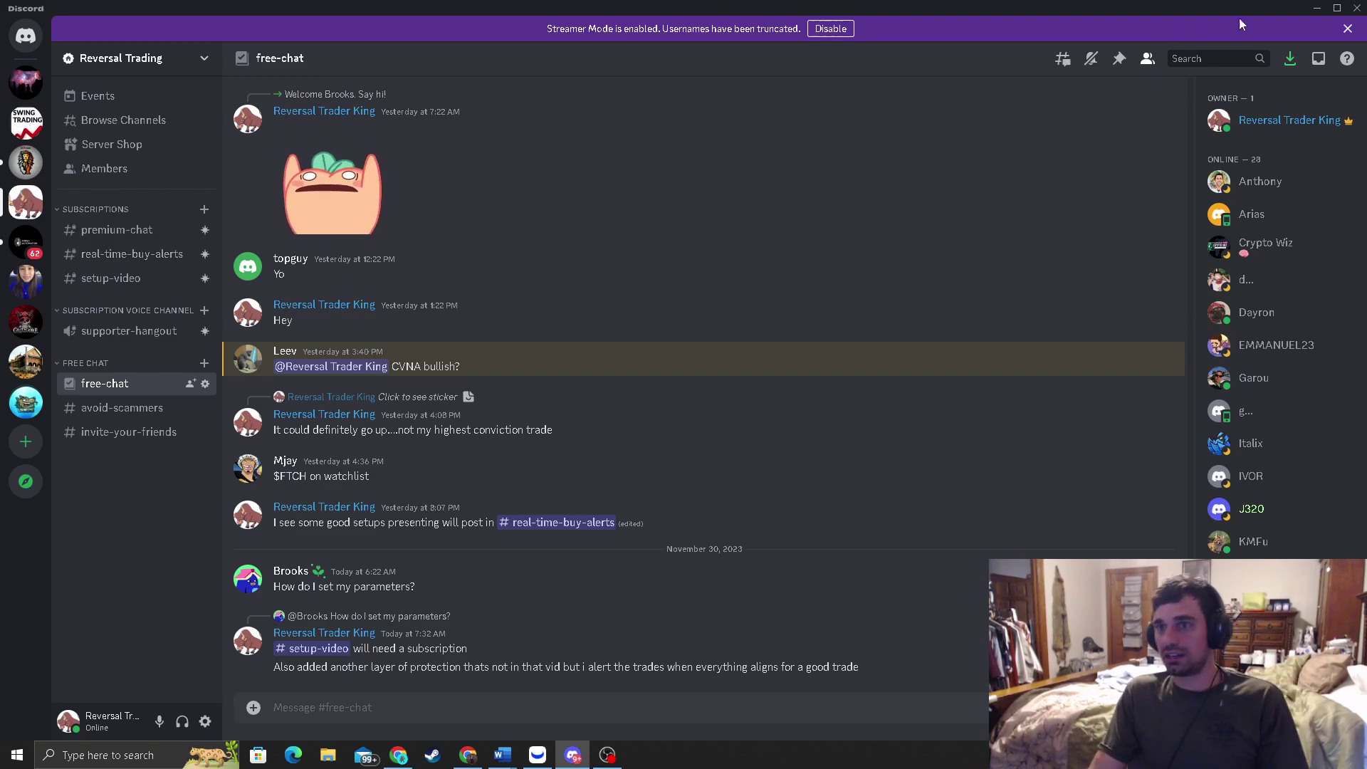
Bring Webull's AXLA daily chart with Keltner Channel, RSI and KDJ back to the front
{"action": "left_click", "coordinate": [1314, 9]}
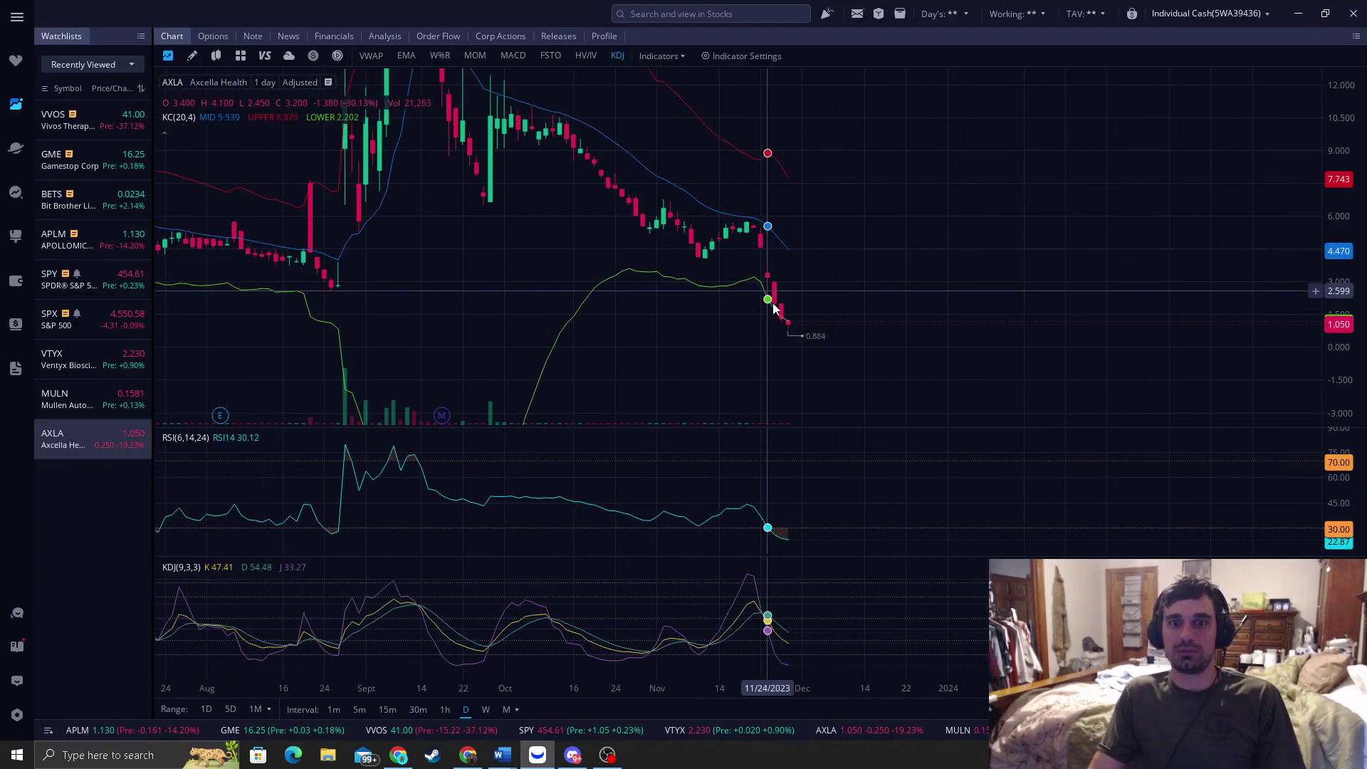
{"action": "scroll", "coordinate": [784, 320], "scroll_direction": "up", "scroll_amount": 3}
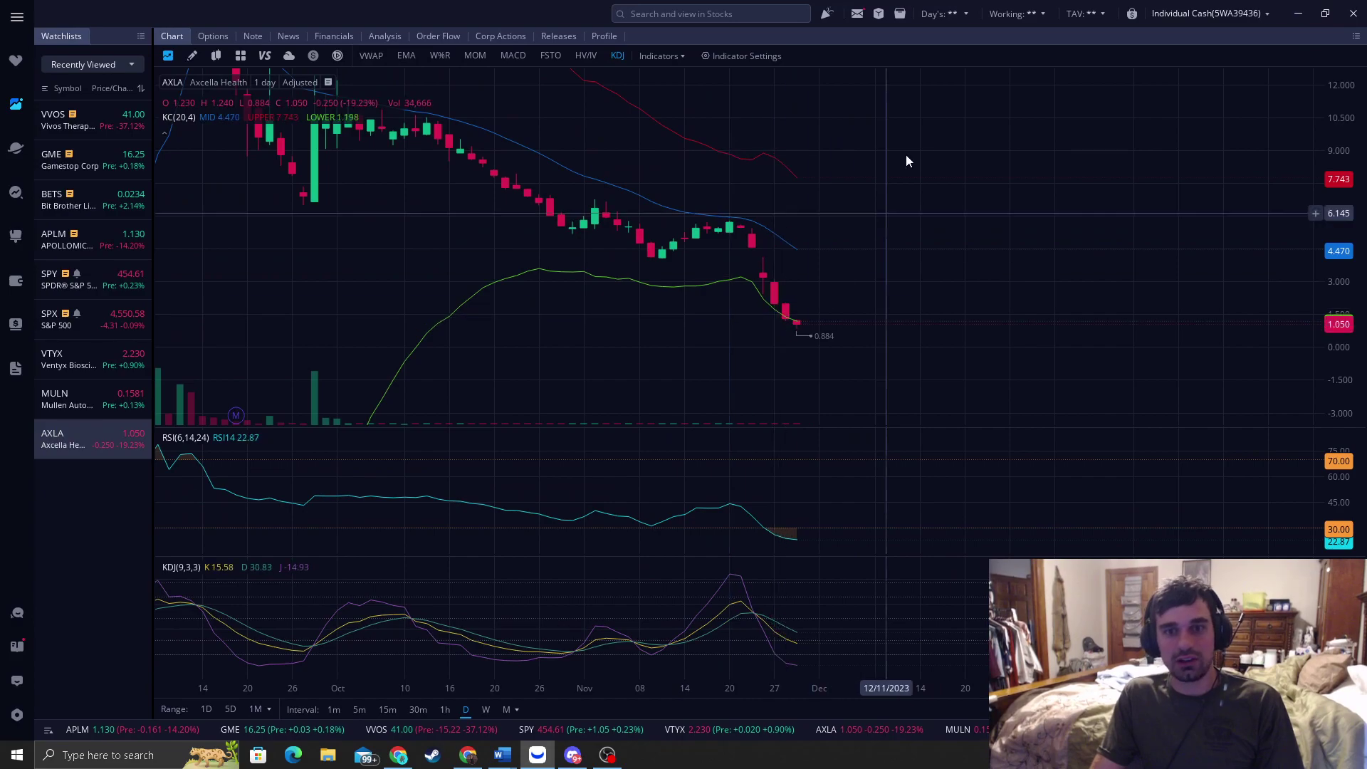
{"action": "scroll", "coordinate": [910, 136], "scroll_direction": "up", "scroll_amount": 2}
{"action": "scroll", "coordinate": [962, 214], "scroll_direction": "down", "scroll_amount": 3}
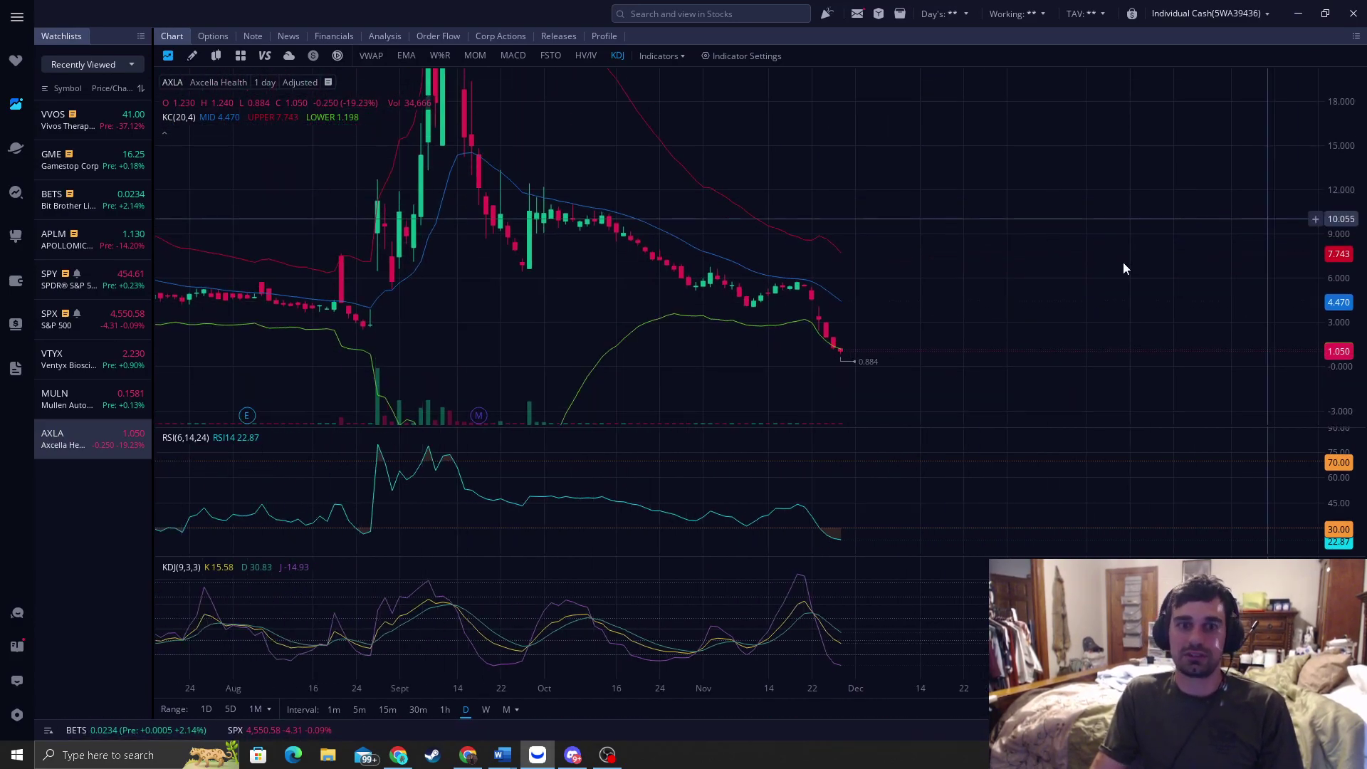
{"action": "scroll", "coordinate": [1015, 299], "scroll_direction": "down", "scroll_amount": 2}
{"action": "scroll", "coordinate": [962, 328], "scroll_direction": "up", "scroll_amount": 2}
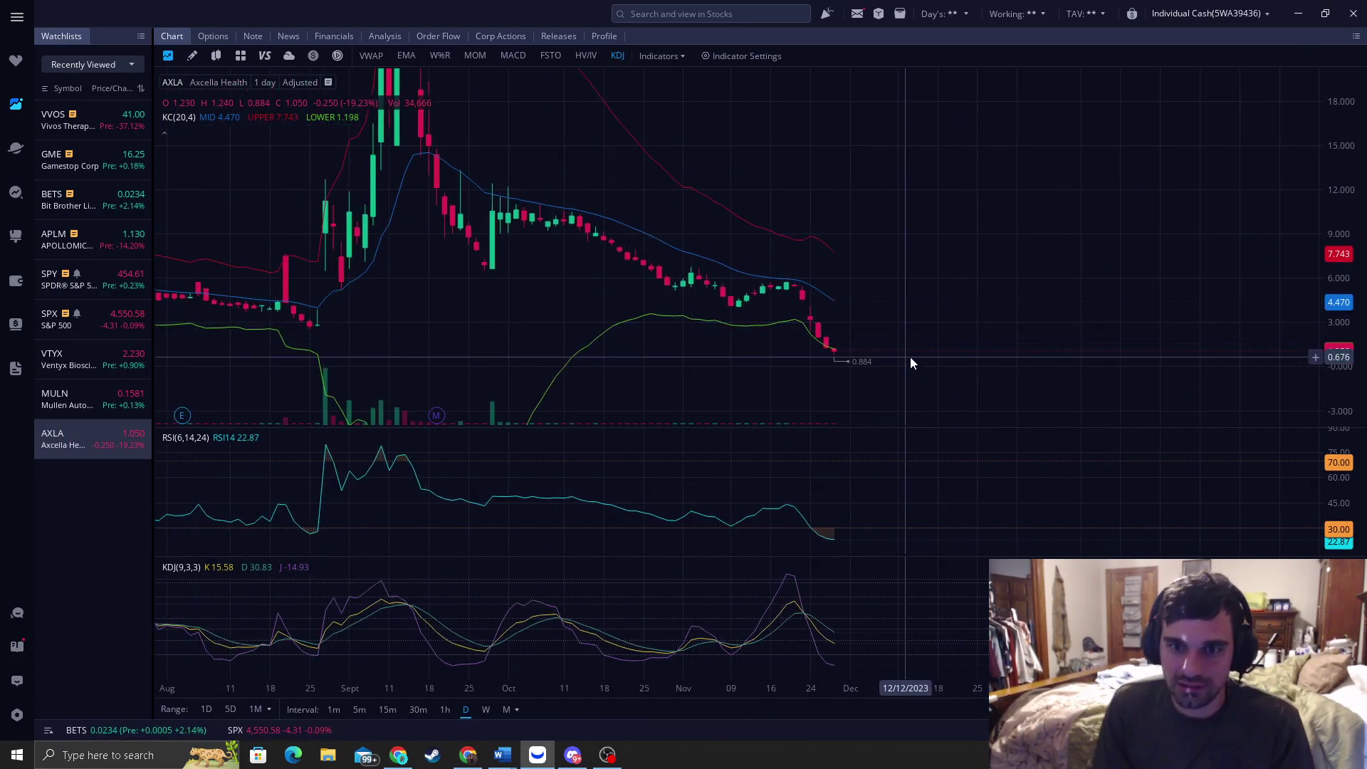